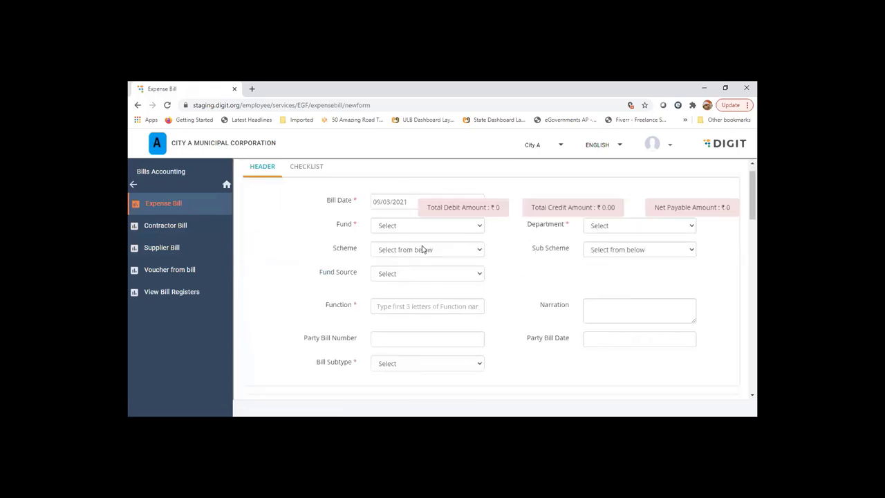
Choose Municipal Fund and Accounts Branch, checking Scheme and Fund Source but leaving them unset
{"action": "scroll", "coordinate": [400, 238], "scroll_direction": "up", "scroll_amount": 1}
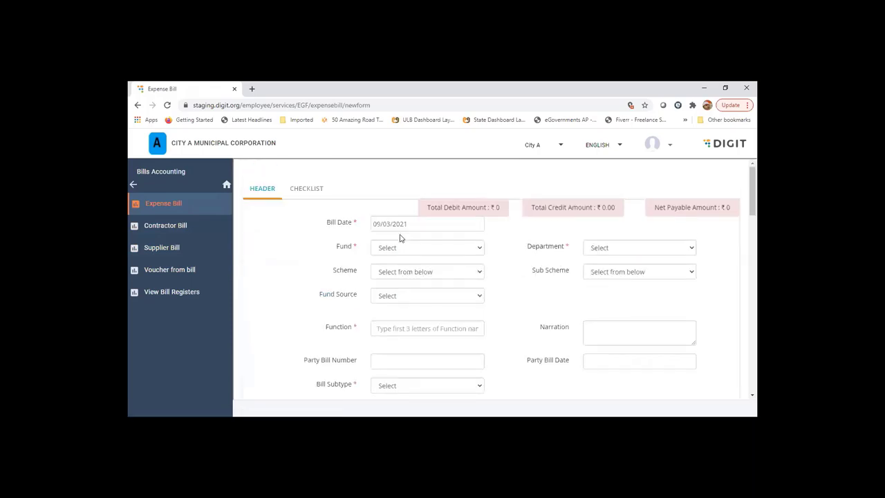
{"action": "left_click", "coordinate": [444, 251]}
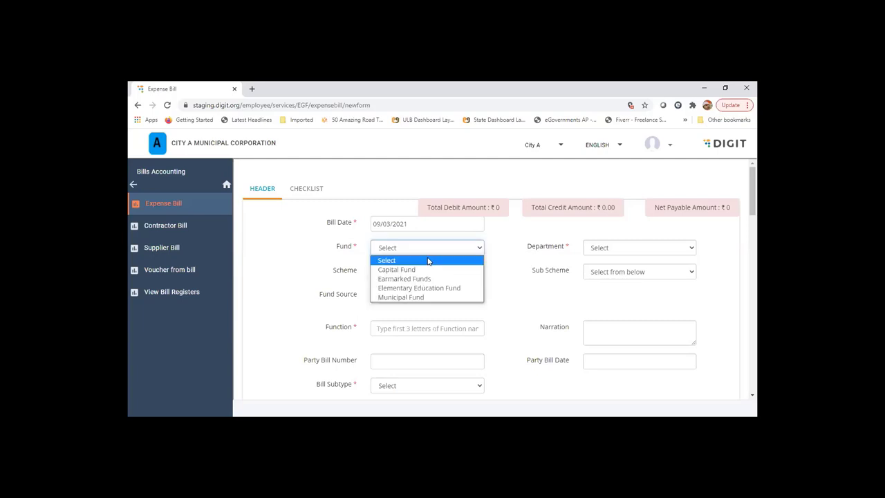
{"action": "left_click", "coordinate": [419, 297]}
{"action": "left_click", "coordinate": [628, 251]}
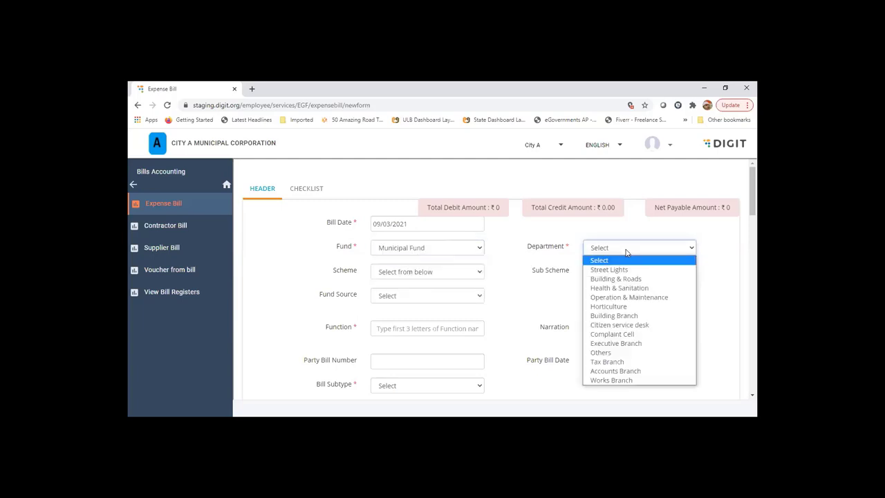
{"action": "key", "text": "a"}
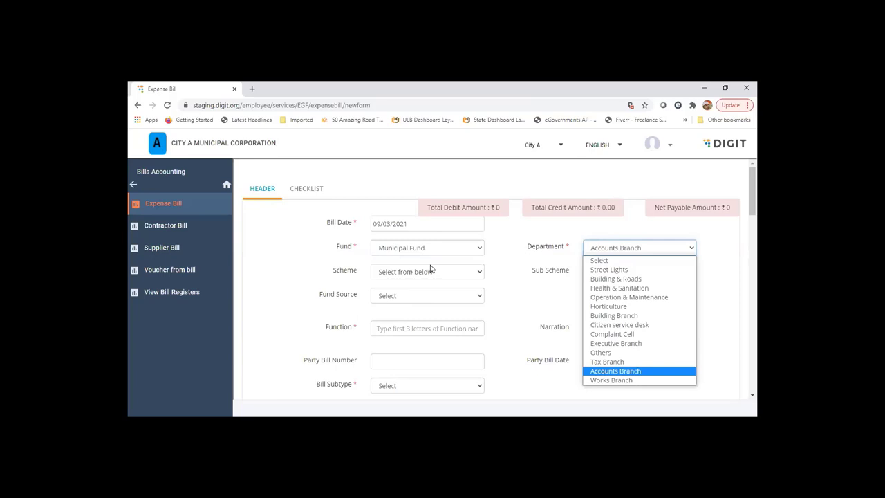
{"action": "left_click", "coordinate": [409, 276]}
{"action": "left_click", "coordinate": [476, 272]}
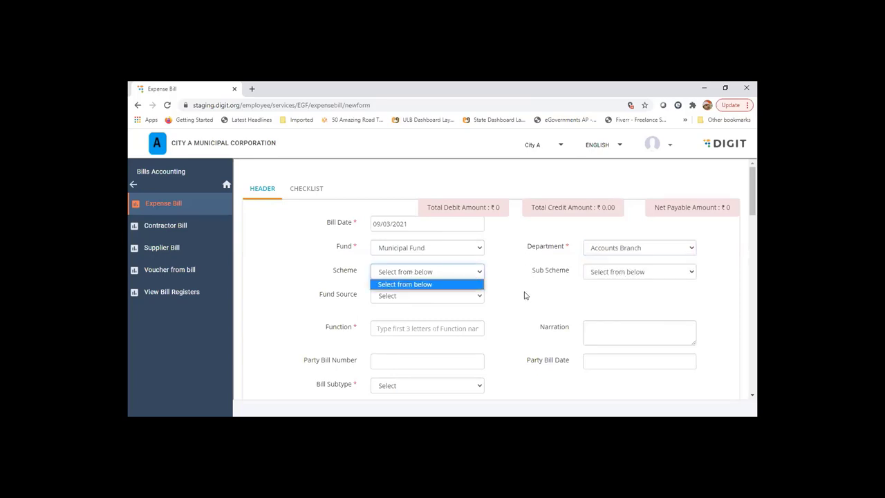
{"action": "left_click", "coordinate": [422, 298]}
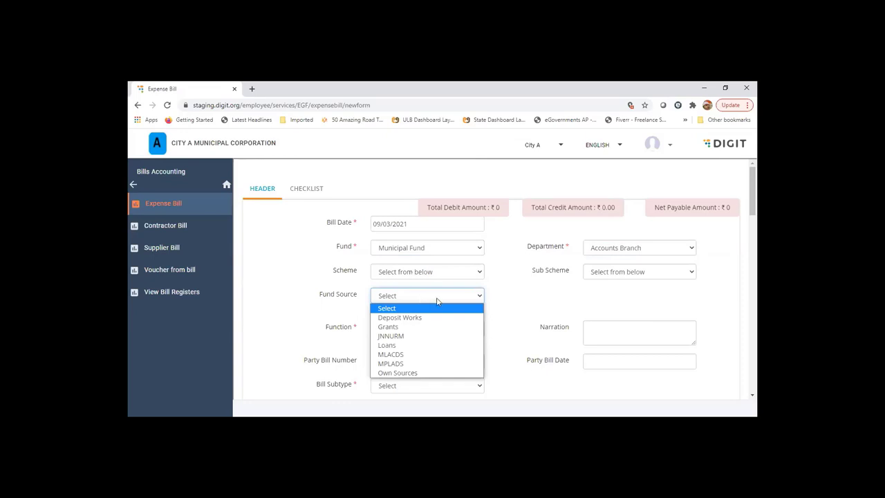
{"action": "left_click", "coordinate": [539, 323]}
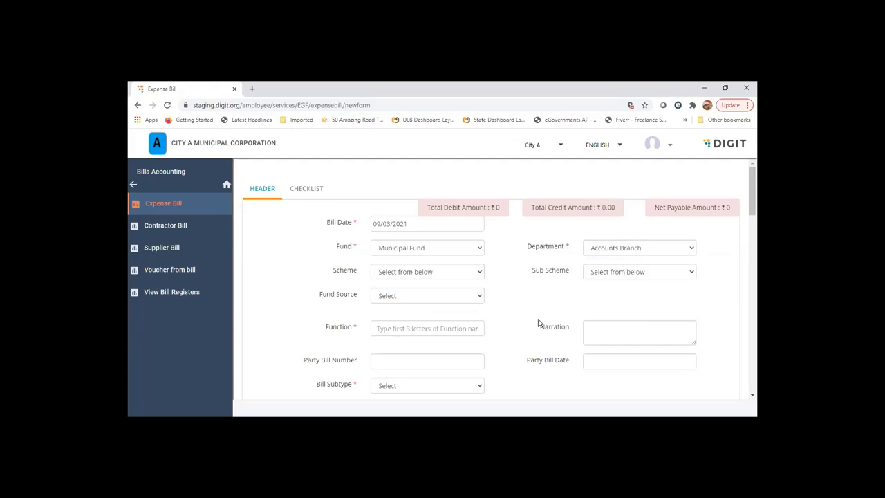
{"action": "scroll", "coordinate": [538, 323], "scroll_direction": "down", "scroll_amount": 1}
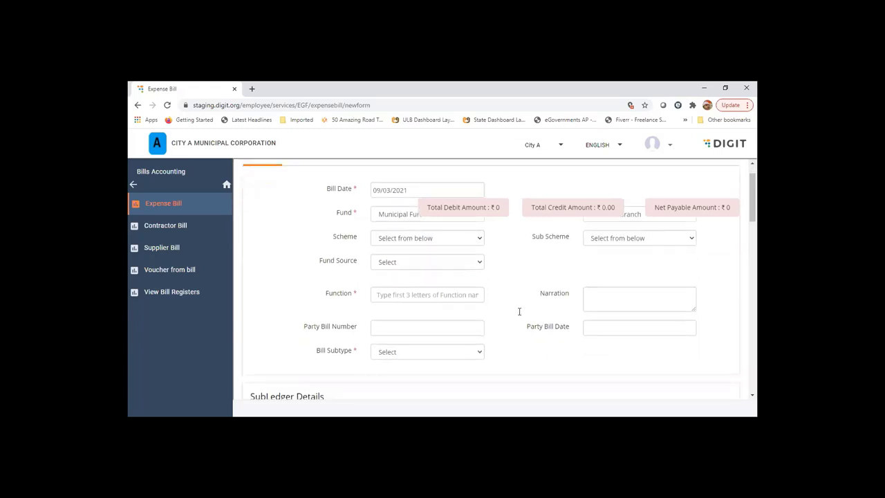
Set the function to 000300 - Accounts Central Cell by searching 'acc'
{"action": "scroll", "coordinate": [413, 262], "scroll_direction": "down", "scroll_amount": 1}
{"action": "left_click", "coordinate": [428, 269]}
{"action": "type", "text": "acc"}
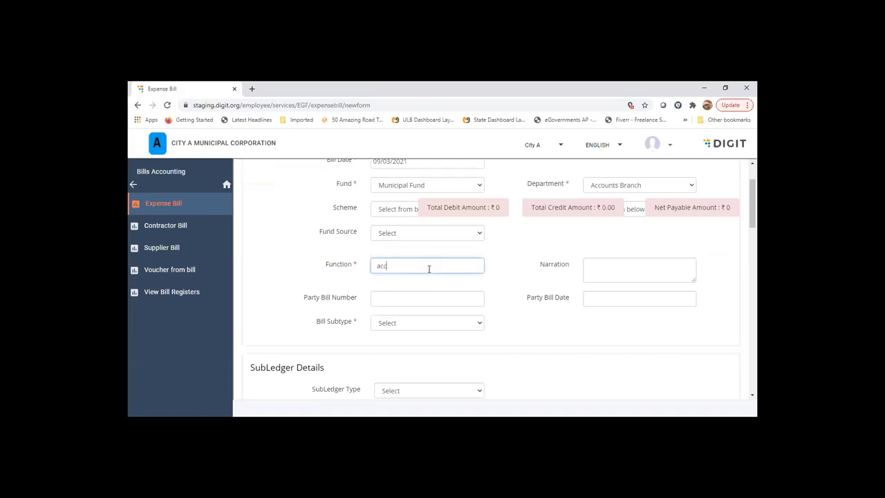
{"action": "left_click", "coordinate": [432, 288]}
Enter the party's bill number and a party bill date of 08/03/2021
{"action": "left_click", "coordinate": [436, 299]}
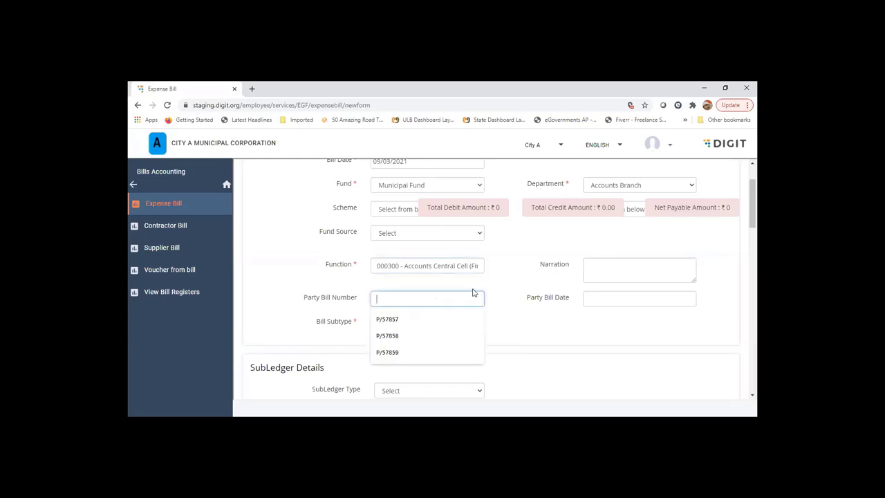
{"action": "key", "text": "Escape"}
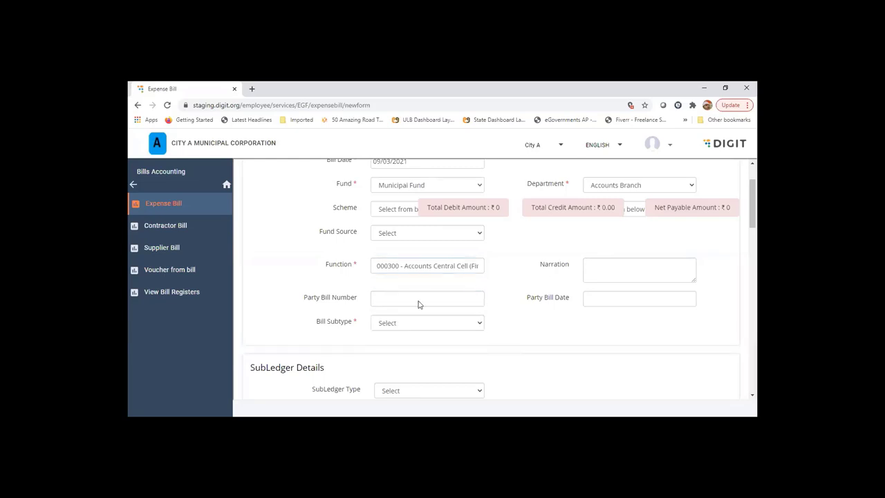
{"action": "left_click", "coordinate": [421, 301]}
{"action": "type", "text": "P/57857"}
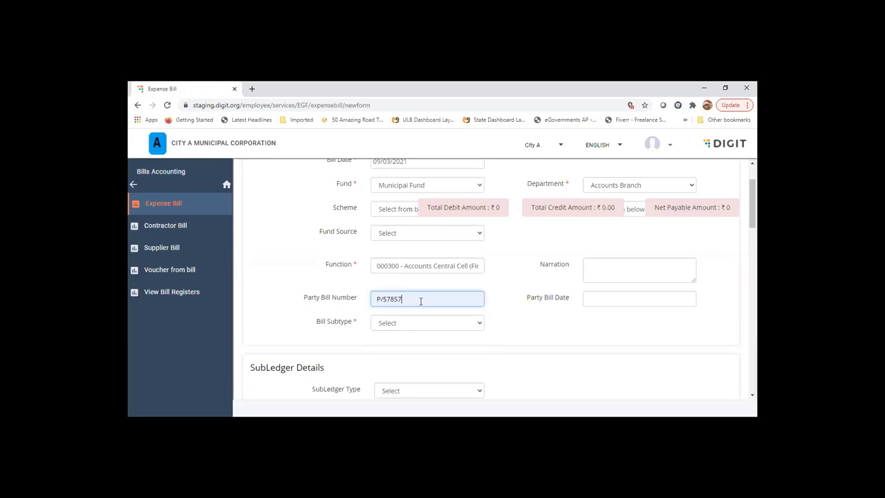
{"action": "key", "text": "BackSpace"}
{"action": "key", "text": "BackSpace"}
{"action": "type", "text": "62"}
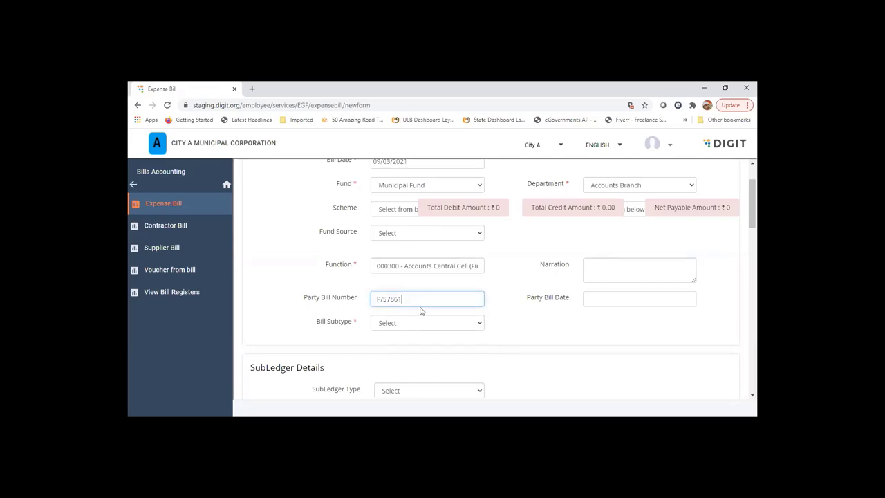
{"action": "left_click", "coordinate": [420, 311]}
{"action": "key", "text": "Tab"}
{"action": "type", "text": "08/03/2021"}
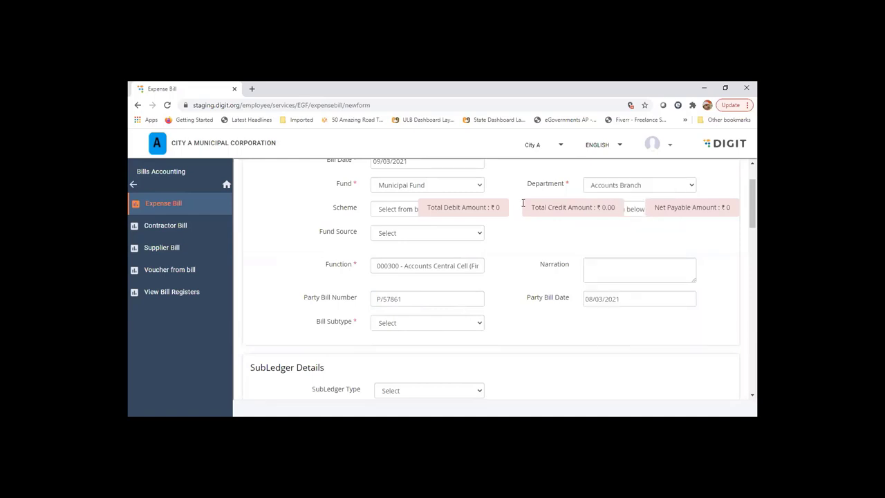
{"action": "scroll", "coordinate": [540, 242], "scroll_direction": "down", "scroll_amount": 1}
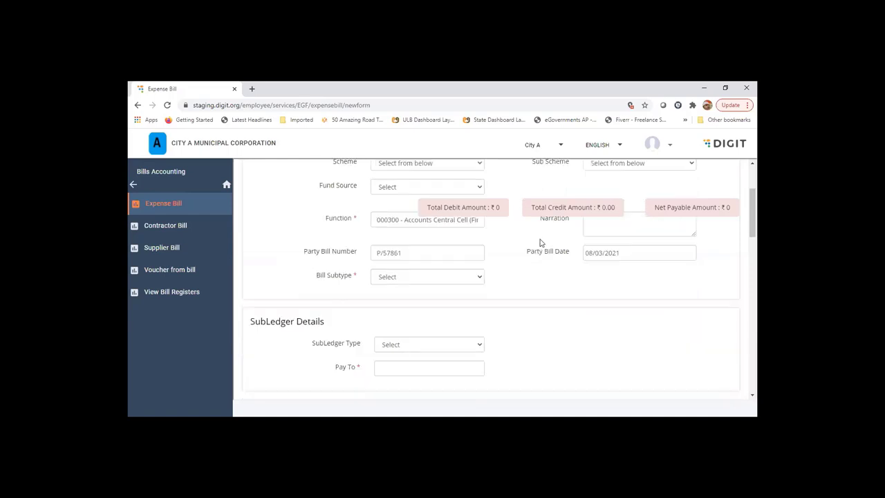
{"action": "scroll", "coordinate": [540, 242], "scroll_direction": "up", "scroll_amount": 1}
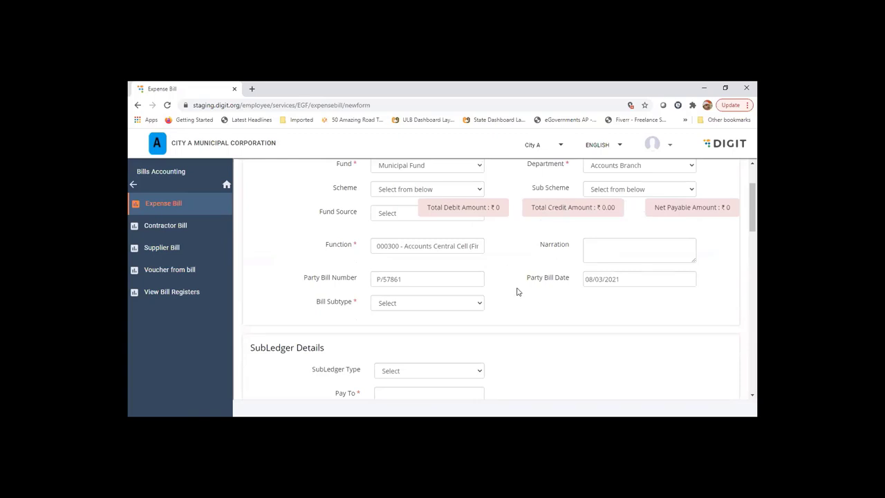
{"action": "scroll", "coordinate": [517, 292], "scroll_direction": "down", "scroll_amount": 1}
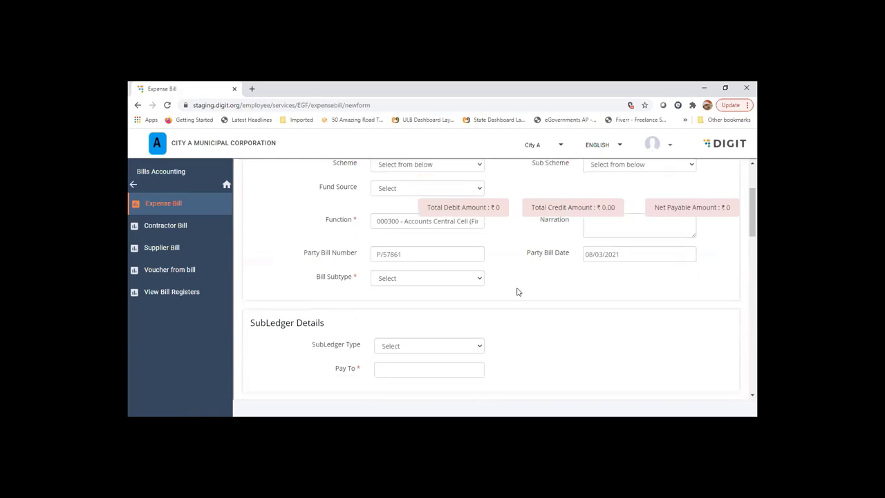
{"action": "scroll", "coordinate": [518, 292], "scroll_direction": "up", "scroll_amount": 4}
{"action": "scroll", "coordinate": [518, 292], "scroll_direction": "down", "scroll_amount": 4}
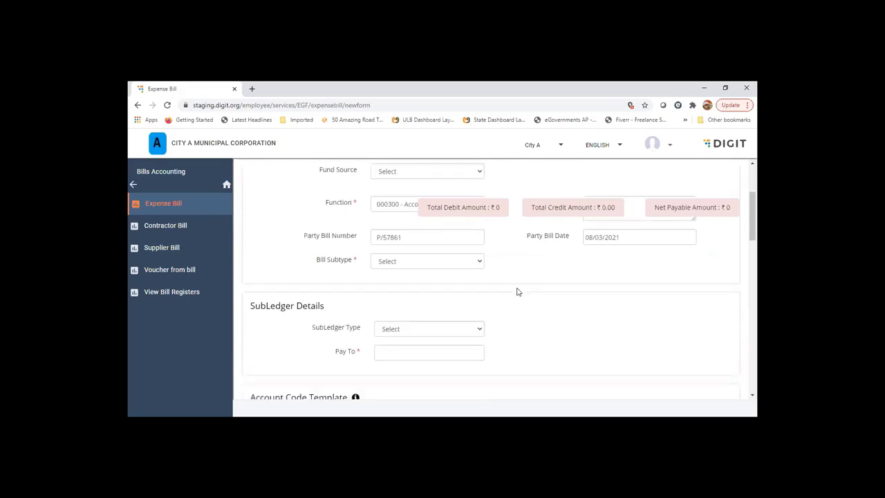
{"action": "scroll", "coordinate": [517, 292], "scroll_direction": "down", "scroll_amount": 1}
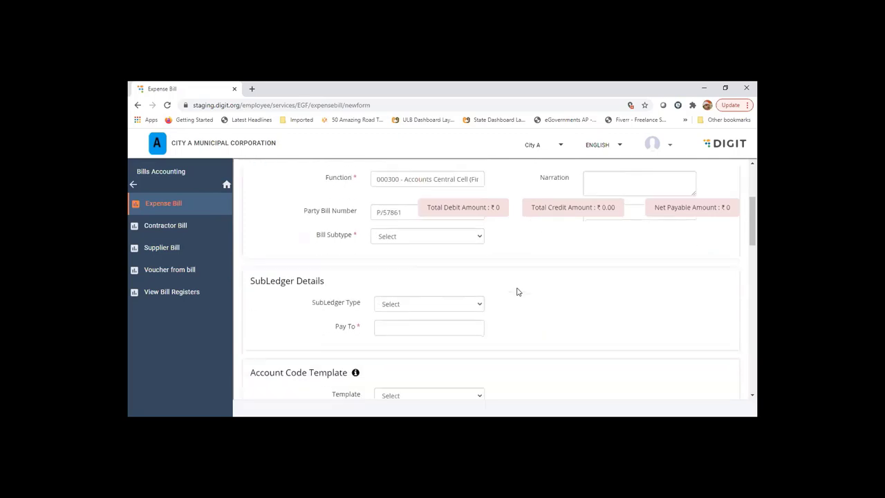
{"action": "scroll", "coordinate": [517, 292], "scroll_direction": "up", "scroll_amount": 2}
{"action": "scroll", "coordinate": [518, 292], "scroll_direction": "up", "scroll_amount": 1}
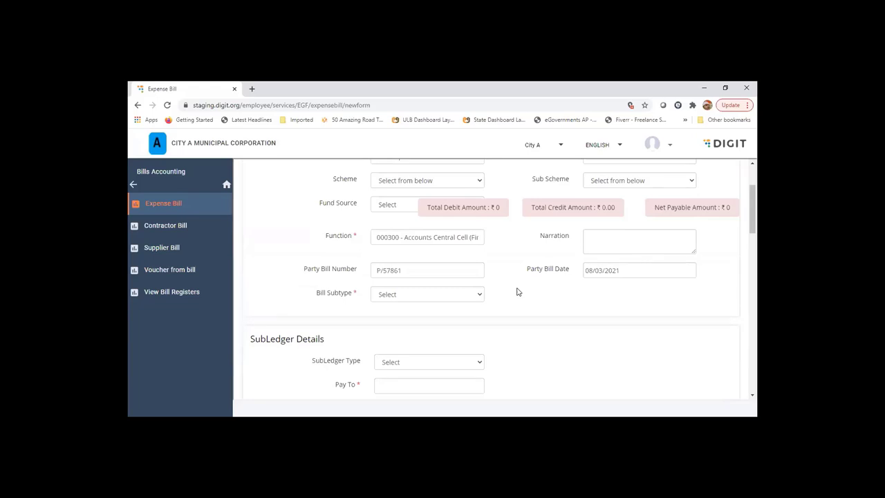
{"action": "scroll", "coordinate": [518, 292], "scroll_direction": "down", "scroll_amount": 1}
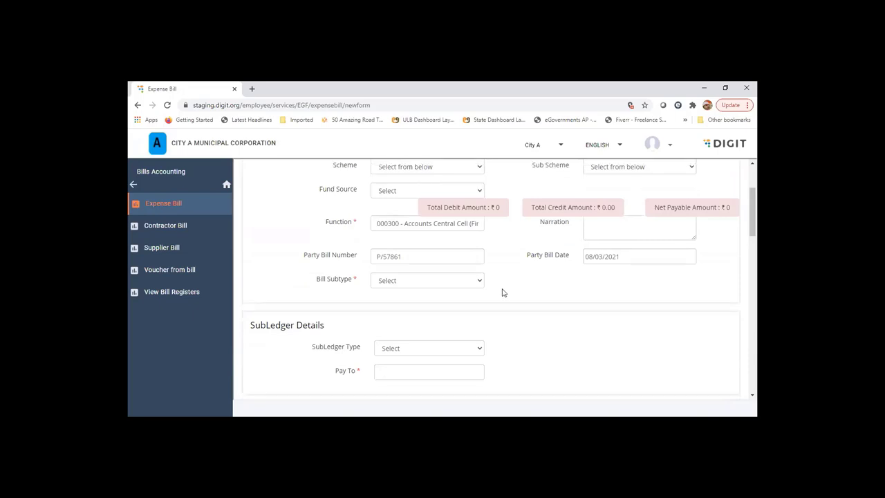
Select Cont1 as the Pay To payee under SubLedger Details
{"action": "key", "text": "Tab"}
{"action": "left_click", "coordinate": [402, 382]}
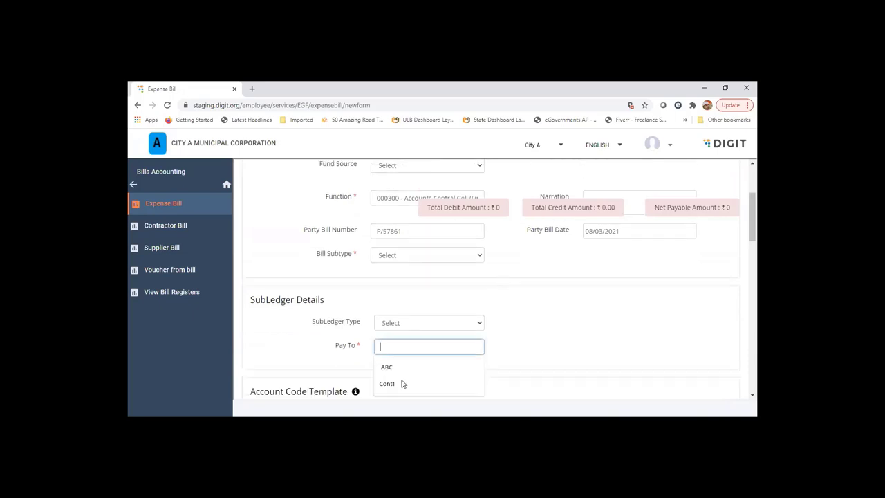
{"action": "scroll", "coordinate": [458, 290], "scroll_direction": "down", "scroll_amount": 1}
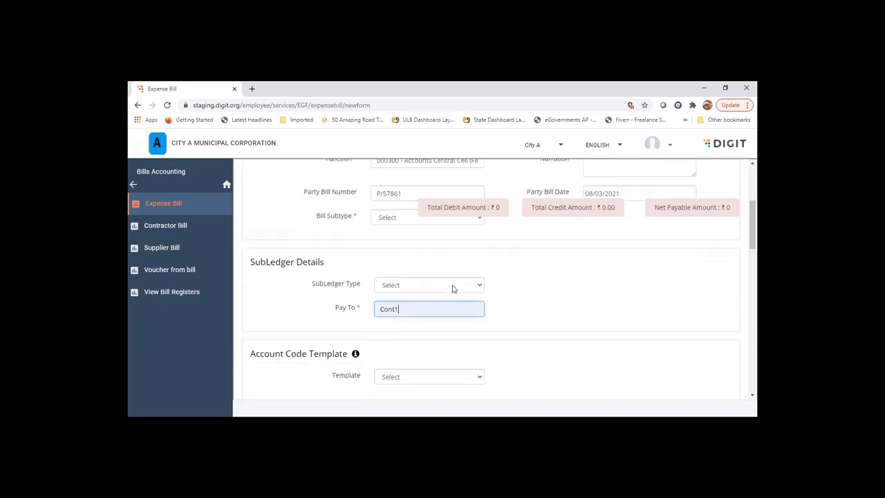
{"action": "scroll", "coordinate": [438, 286], "scroll_direction": "up", "scroll_amount": 1}
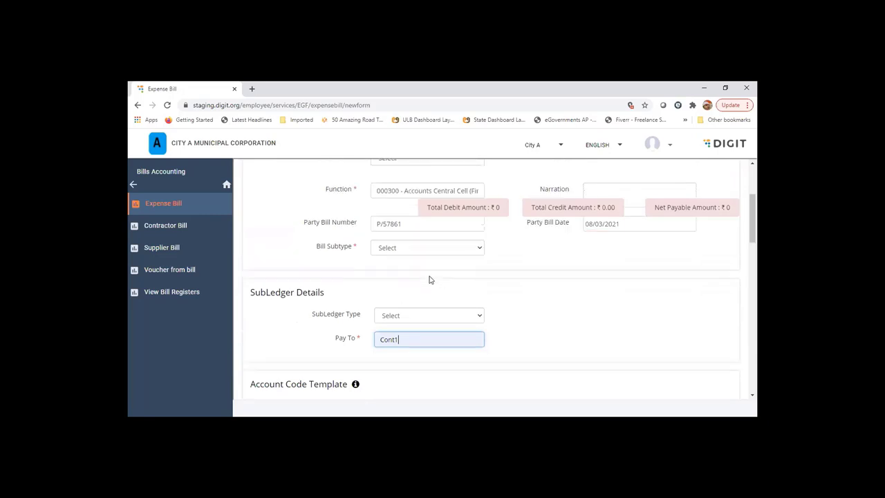
{"action": "scroll", "coordinate": [428, 279], "scroll_direction": "up", "scroll_amount": 1}
{"action": "left_click", "coordinate": [428, 278]}
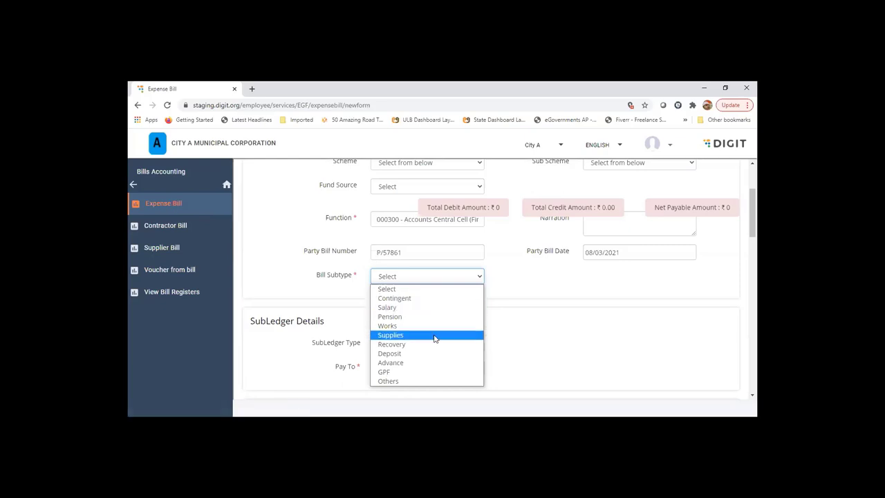
Change the bill subtype to Contingent
{"action": "left_click", "coordinate": [436, 276]}
{"action": "left_click", "coordinate": [437, 276]}
{"action": "scroll", "coordinate": [582, 315], "scroll_direction": "down", "scroll_amount": 1}
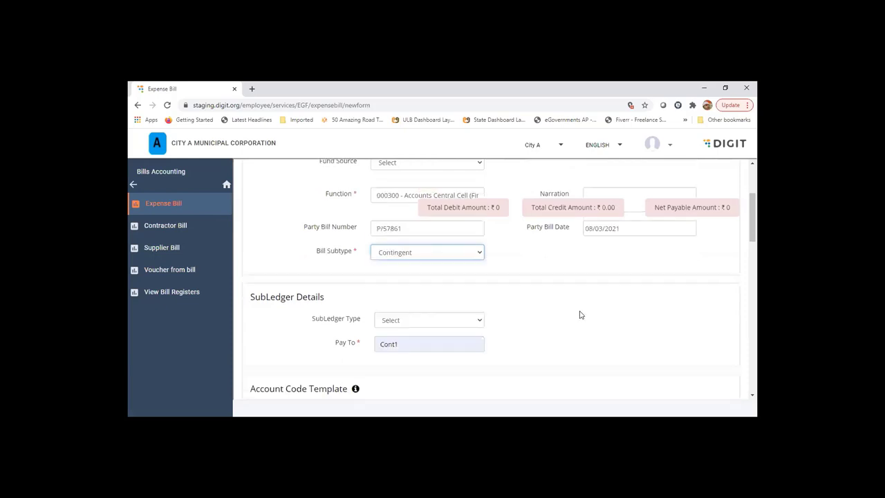
{"action": "scroll", "coordinate": [464, 290], "scroll_direction": "down", "scroll_amount": 1}
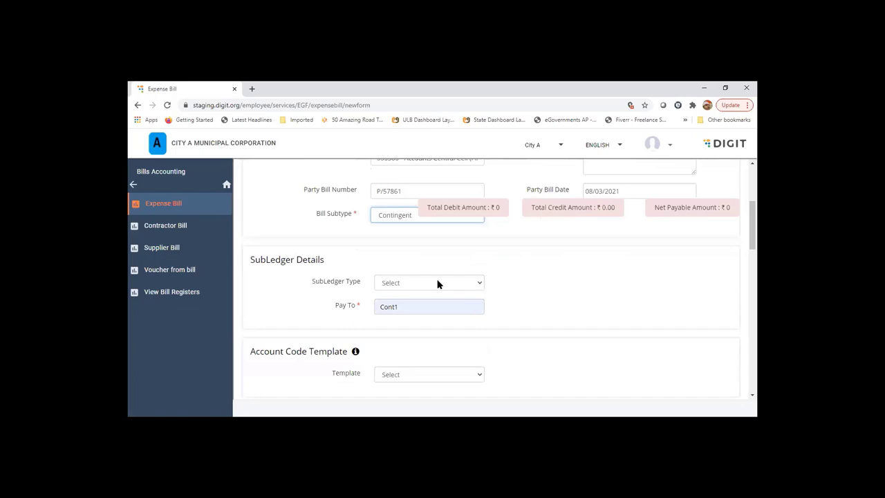
Set subledger type Contractor and pick the matching contractor from the Contractor Code search
{"action": "left_click", "coordinate": [437, 284]}
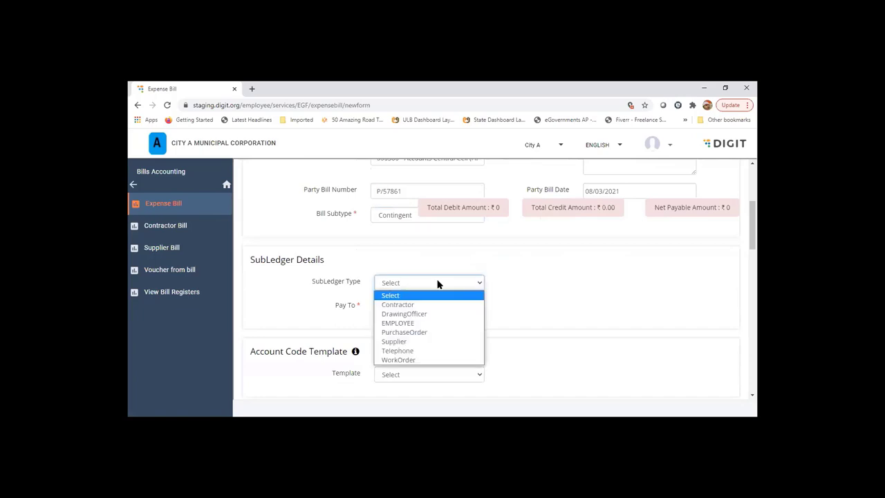
{"action": "left_click", "coordinate": [437, 283]}
{"action": "left_click", "coordinate": [442, 285]}
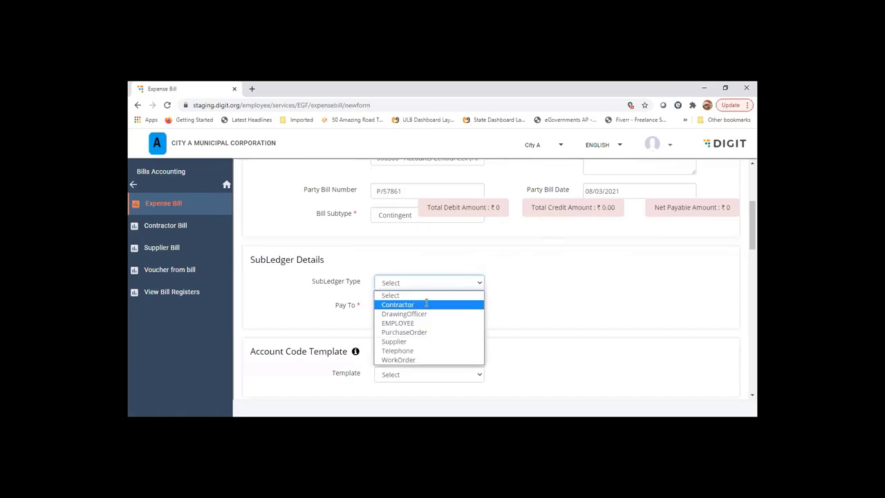
{"action": "left_click", "coordinate": [427, 304]}
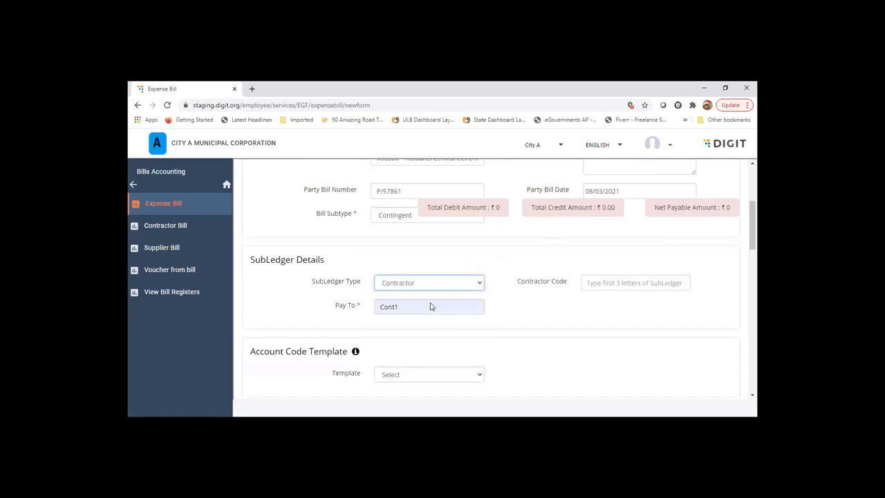
{"action": "left_click", "coordinate": [627, 290]}
{"action": "type", "text": "cont"}
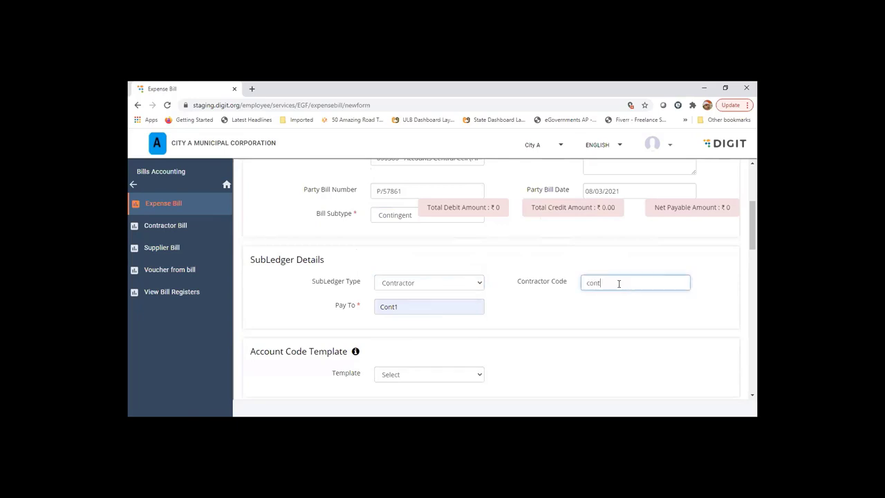
{"action": "key", "text": "BackSpace"}
{"action": "key", "text": "BackSpace"}
{"action": "key", "text": "BackSpace"}
{"action": "key", "text": "BackSpace"}
{"action": "type", "text": "sati"}
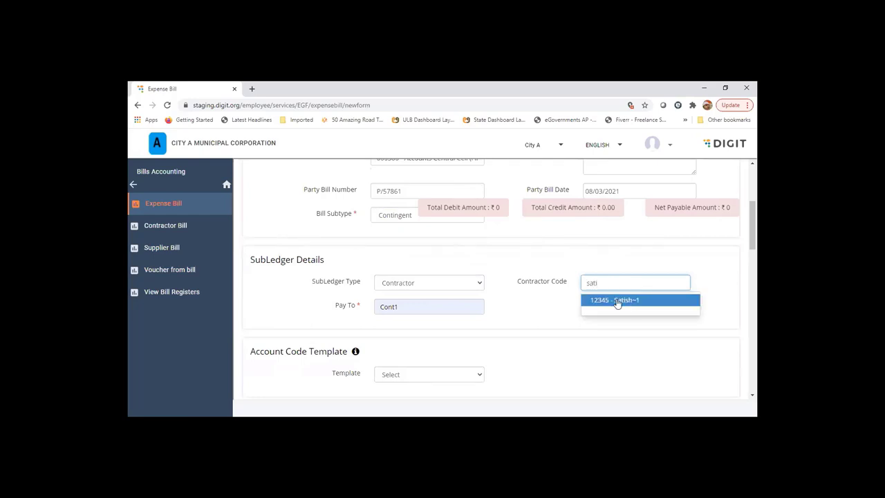
{"action": "left_click", "coordinate": [616, 299]}
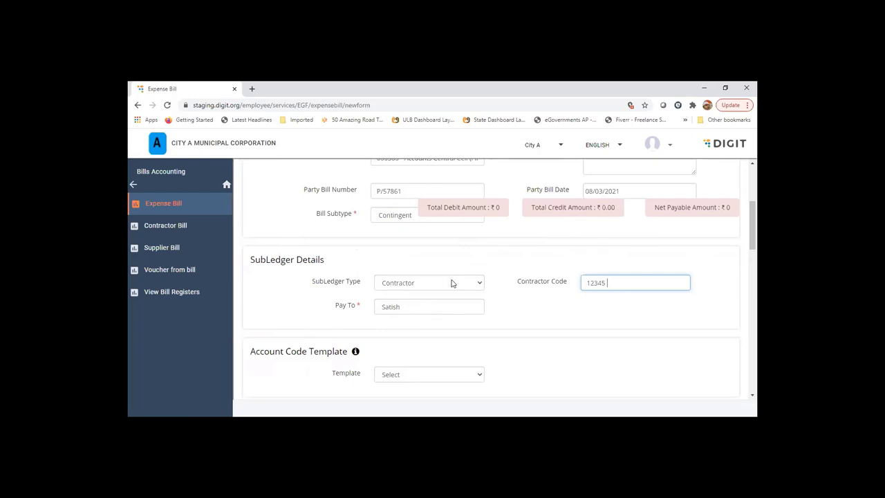
{"action": "left_click", "coordinate": [451, 283]}
Reset the subledger type to Select and complete the payee's full name in Pay To
{"action": "left_click", "coordinate": [437, 299]}
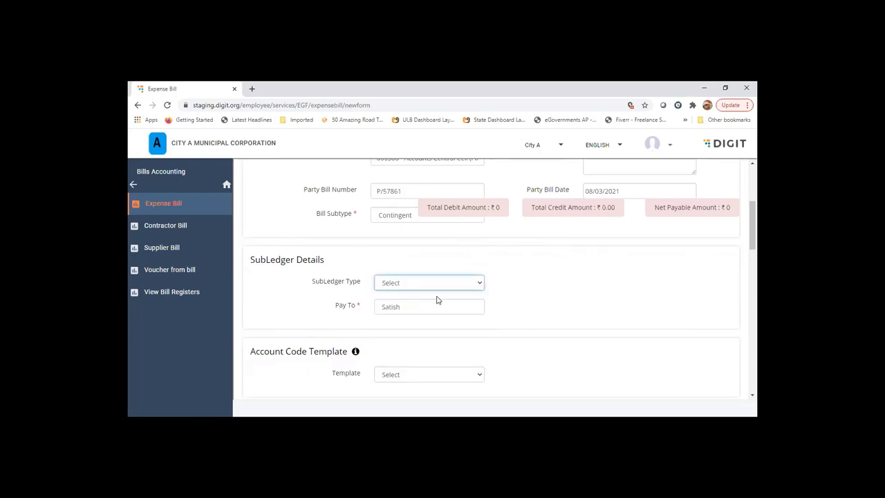
{"action": "left_click", "coordinate": [420, 307]}
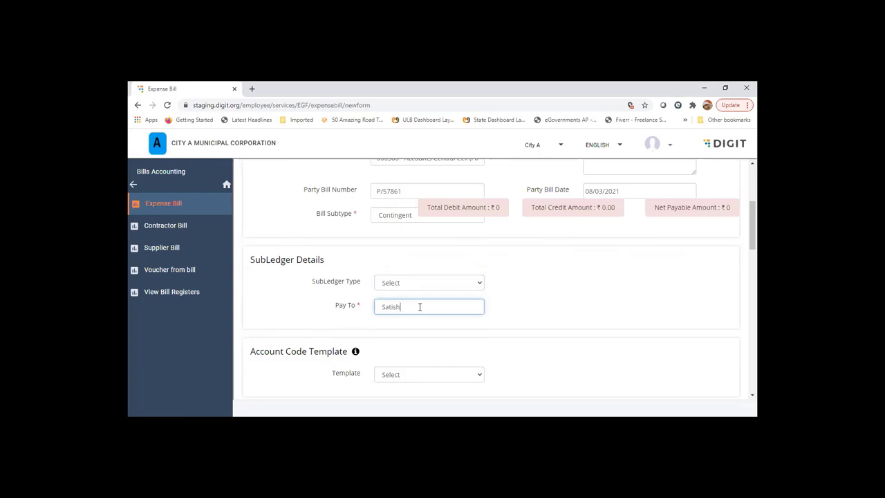
{"action": "type", "text": "=C"}
{"action": "key", "text": "BackSpace"}
{"action": "key", "text": "BackSpace"}
{"action": "type", "text": "-M"}
{"action": "scroll", "coordinate": [420, 307], "scroll_direction": "down", "scroll_amount": 2}
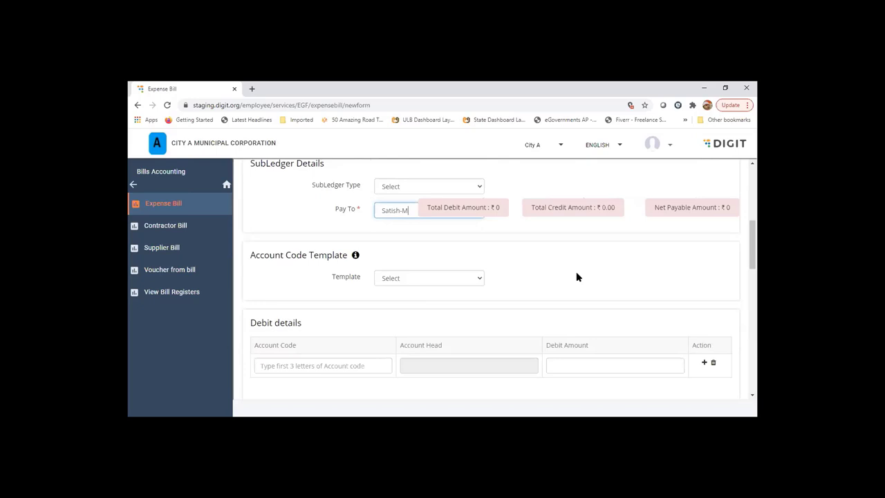
{"action": "scroll", "coordinate": [576, 274], "scroll_direction": "down", "scroll_amount": 1}
{"action": "scroll", "coordinate": [576, 276], "scroll_direction": "down", "scroll_amount": 1}
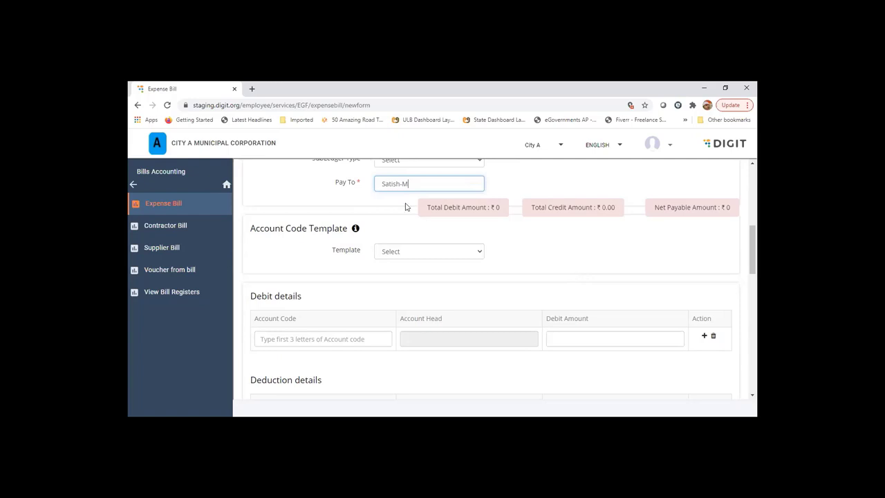
Check the Template dropdown, find no templates, and bring the Debit details table into view
{"action": "left_click", "coordinate": [468, 255]}
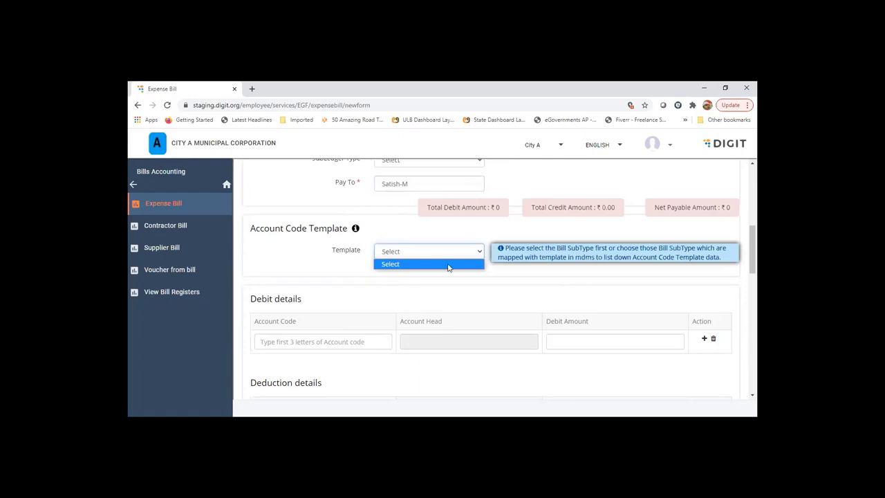
{"action": "left_click", "coordinate": [309, 282]}
{"action": "scroll", "coordinate": [387, 196], "scroll_direction": "up", "scroll_amount": 1}
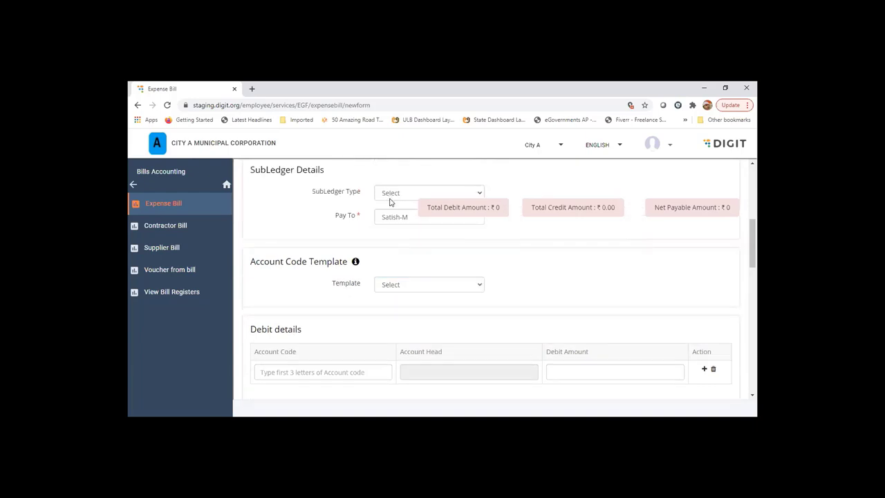
{"action": "scroll", "coordinate": [324, 241], "scroll_direction": "down", "scroll_amount": 1}
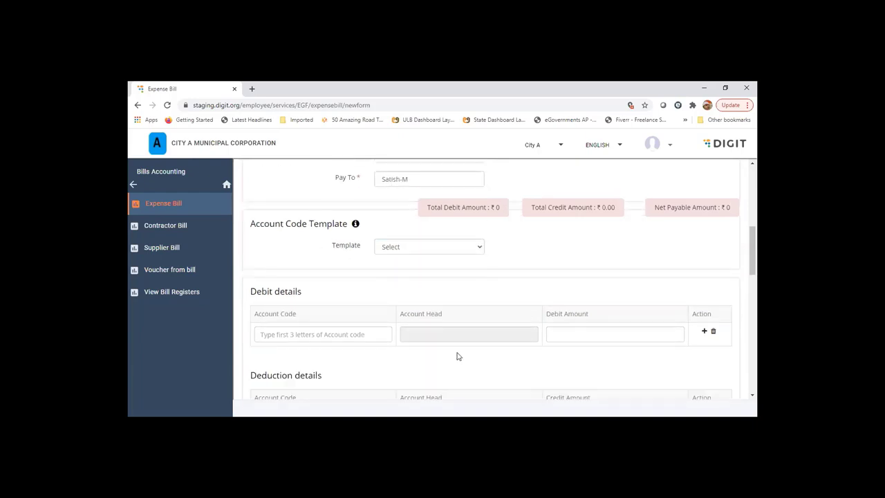
{"action": "scroll", "coordinate": [359, 297], "scroll_direction": "down", "scroll_amount": 1}
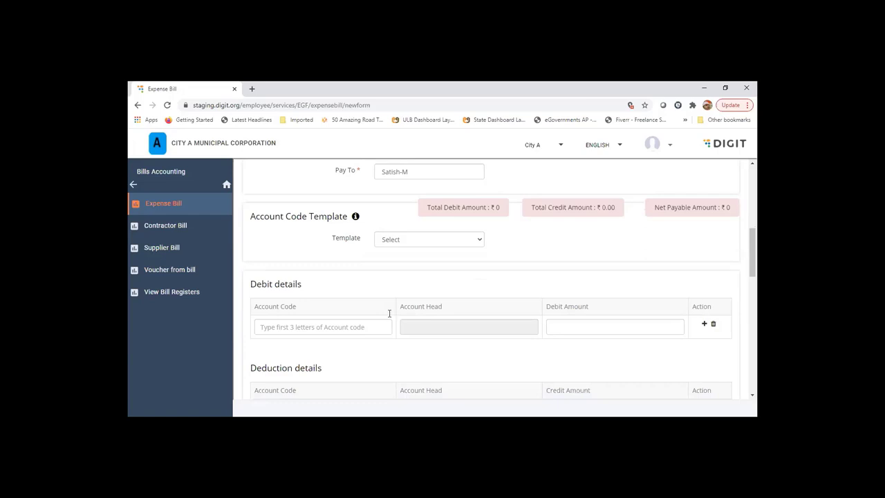
{"action": "scroll", "coordinate": [348, 332], "scroll_direction": "down", "scroll_amount": 1}
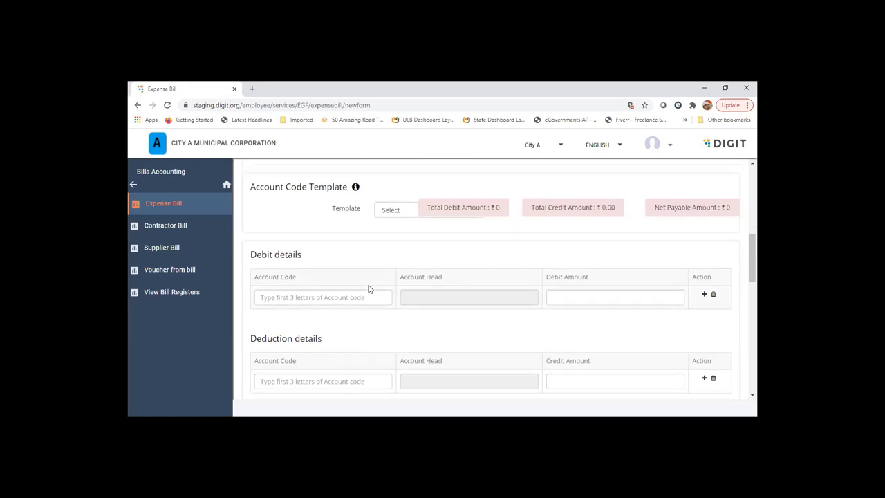
{"action": "scroll", "coordinate": [368, 289], "scroll_direction": "up", "scroll_amount": 1}
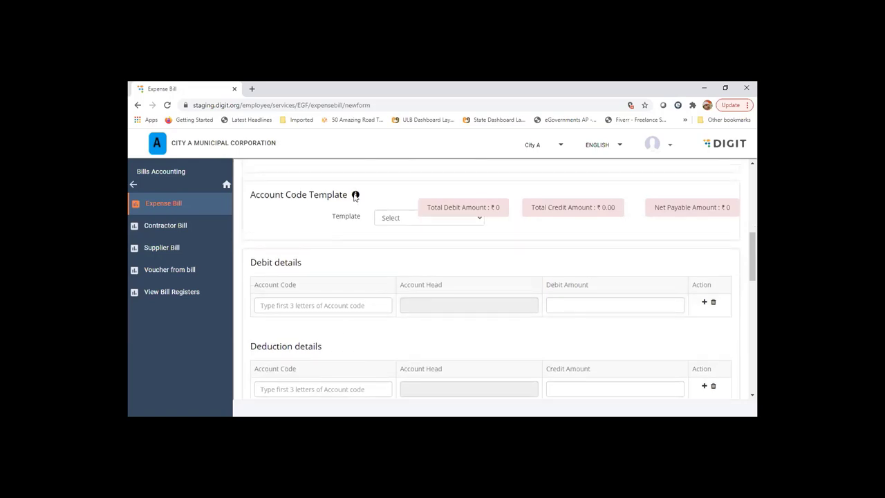
Add a 6000 debit to account 2201201 Communication Expenses-Telephone
{"action": "left_click", "coordinate": [320, 308]}
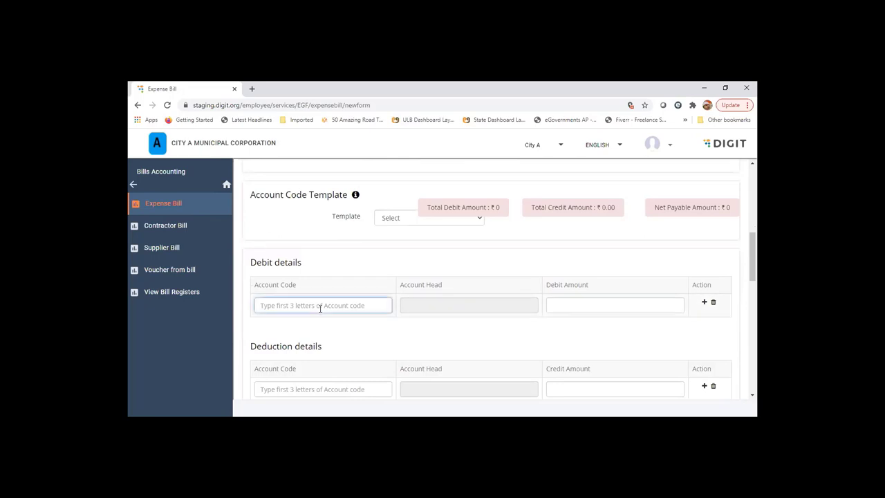
{"action": "type", "text": "tele"}
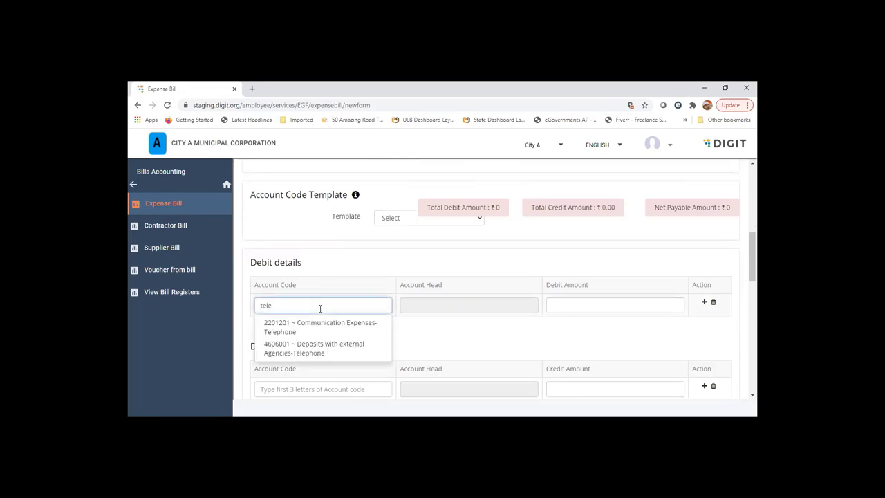
{"action": "left_click", "coordinate": [352, 324]}
{"action": "left_click", "coordinate": [619, 304]}
{"action": "type", "text": "6"}
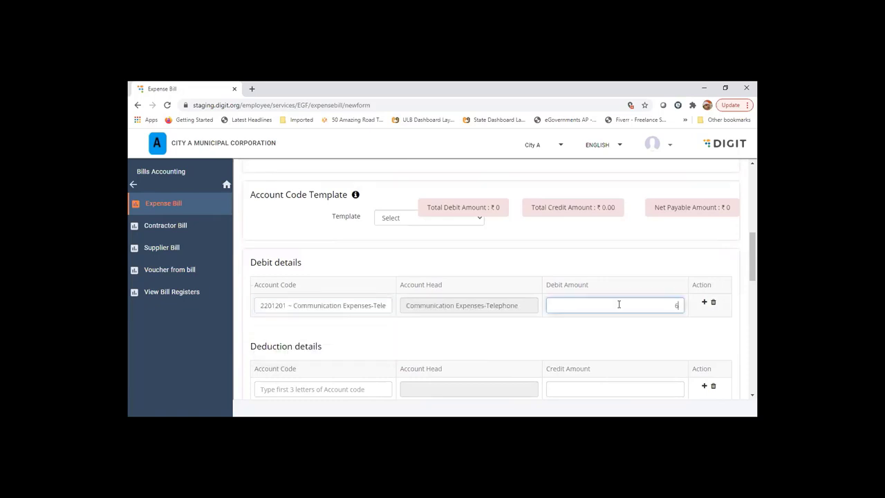
{"action": "type", "text": "000"}
{"action": "left_click", "coordinate": [569, 343]}
{"action": "scroll", "coordinate": [567, 342], "scroll_direction": "down", "scroll_amount": 2}
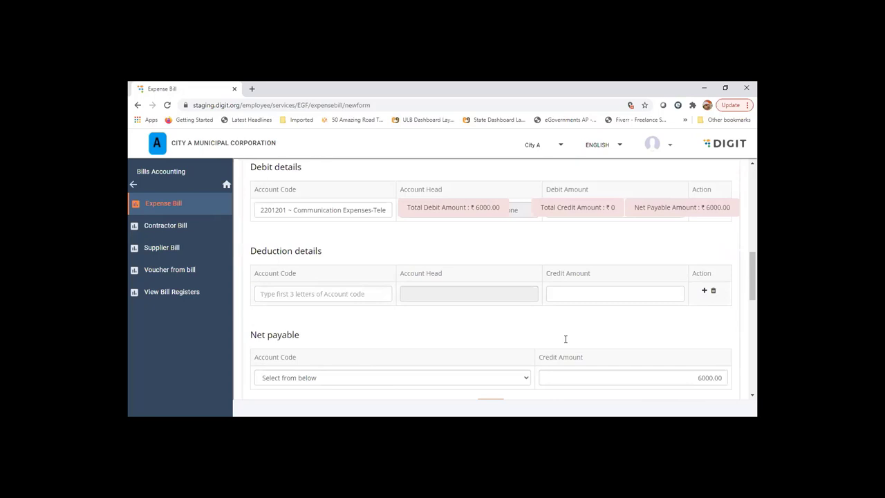
{"action": "scroll", "coordinate": [363, 343], "scroll_direction": "down", "scroll_amount": 1}
Choose 3501003-Creditors-Expenses as net payable account and verify the 6000.00 credit against the totals
{"action": "left_click", "coordinate": [347, 341]}
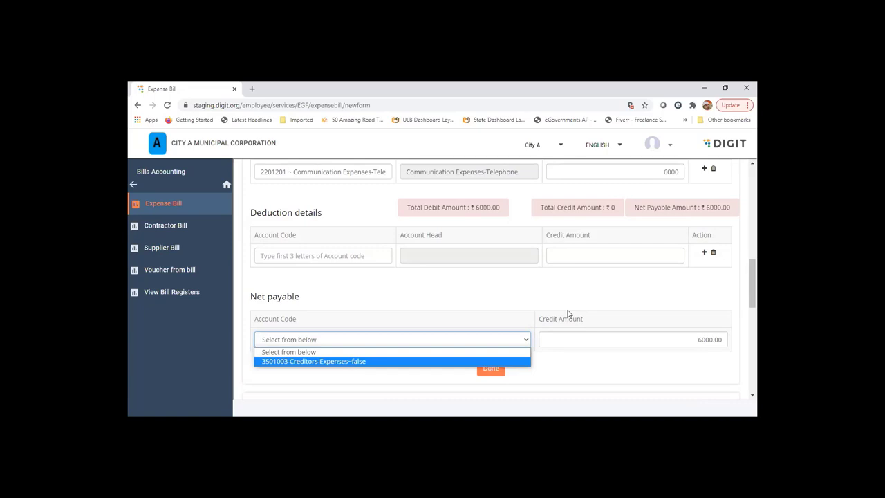
{"action": "key", "text": "Return"}
{"action": "scroll", "coordinate": [568, 312], "scroll_direction": "down", "scroll_amount": 2}
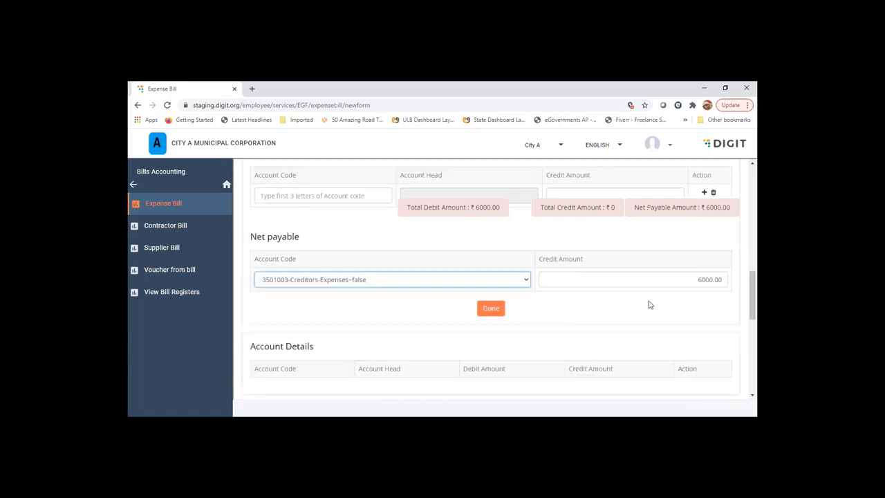
{"action": "scroll", "coordinate": [648, 304], "scroll_direction": "down", "scroll_amount": 1}
{"action": "scroll", "coordinate": [585, 249], "scroll_direction": "up", "scroll_amount": 3}
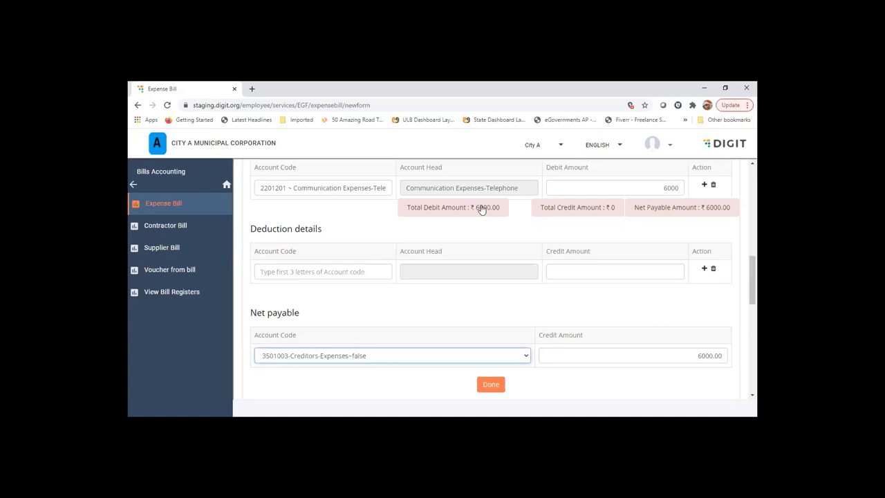
{"action": "scroll", "coordinate": [480, 209], "scroll_direction": "down", "scroll_amount": 1}
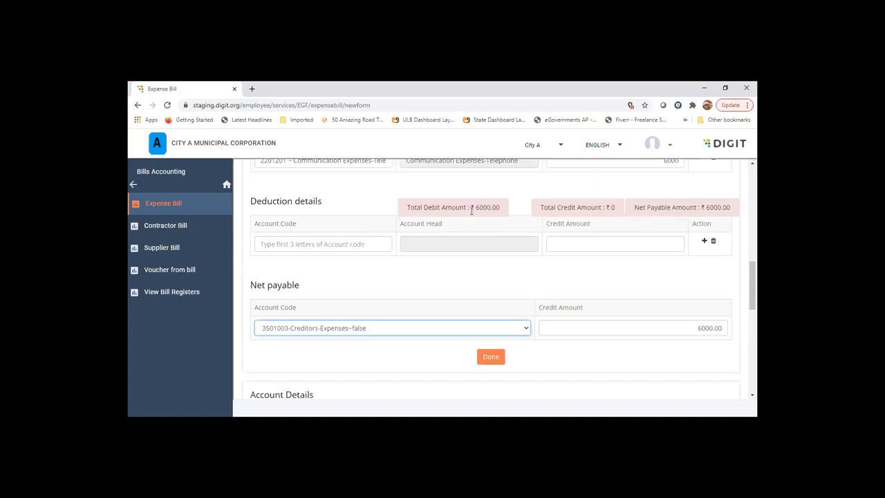
{"action": "scroll", "coordinate": [481, 209], "scroll_direction": "down", "scroll_amount": 1}
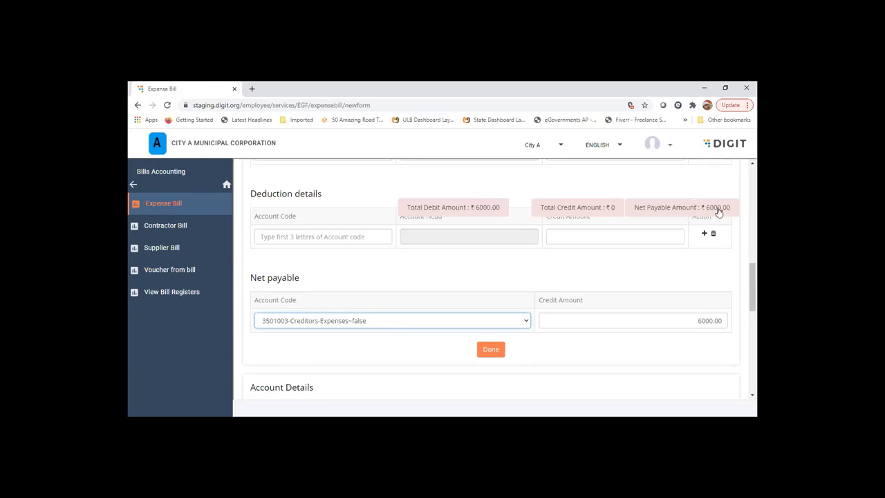
{"action": "scroll", "coordinate": [692, 304], "scroll_direction": "up", "scroll_amount": 1}
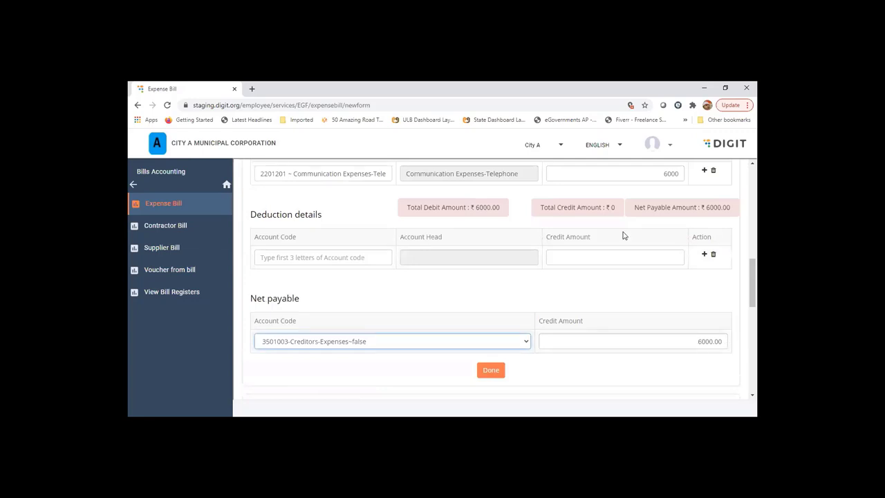
{"action": "scroll", "coordinate": [623, 238], "scroll_direction": "up", "scroll_amount": 1}
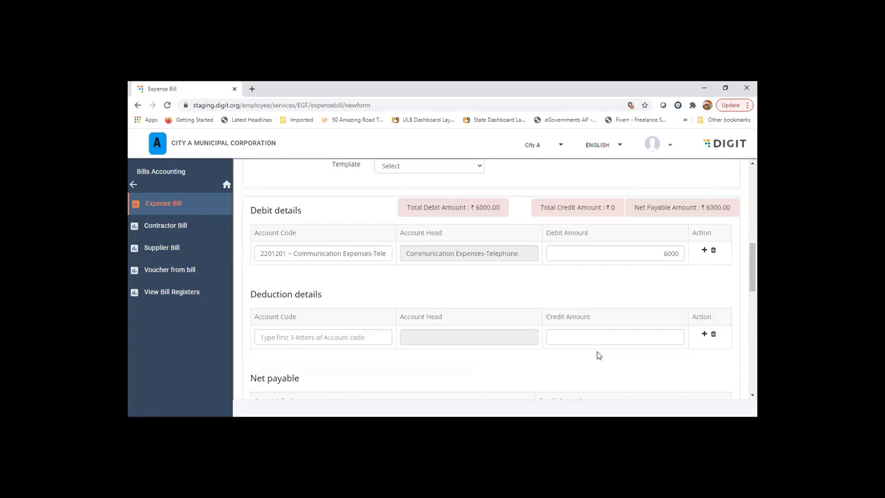
{"action": "scroll", "coordinate": [599, 355], "scroll_direction": "down", "scroll_amount": 1}
{"action": "scroll", "coordinate": [598, 355], "scroll_direction": "down", "scroll_amount": 1}
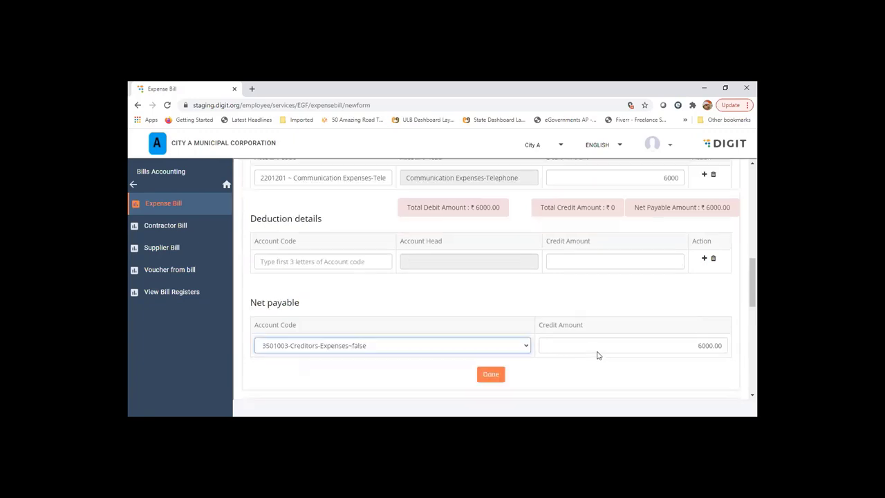
Post the 6000.00 debit and net payable entries to Account Details, then scroll to Approval Details
{"action": "scroll", "coordinate": [491, 231], "scroll_direction": "down", "scroll_amount": 2}
{"action": "left_click", "coordinate": [491, 228]}
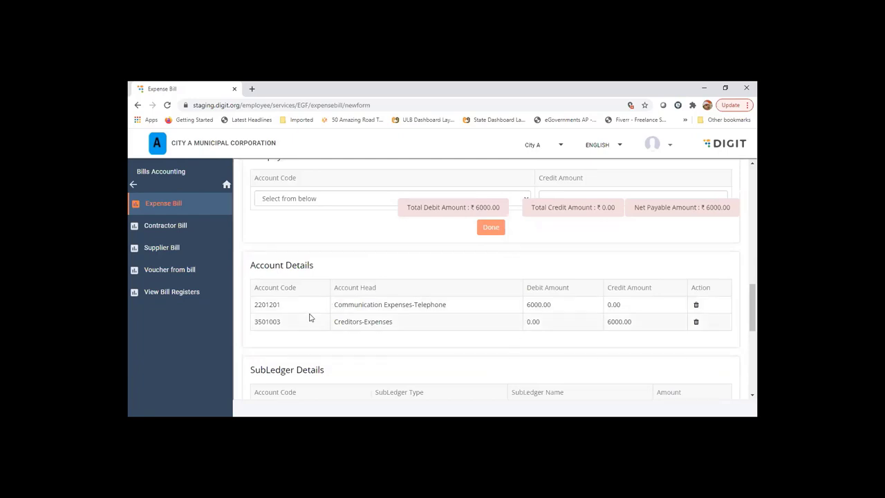
{"action": "scroll", "coordinate": [491, 328], "scroll_direction": "down", "scroll_amount": 1}
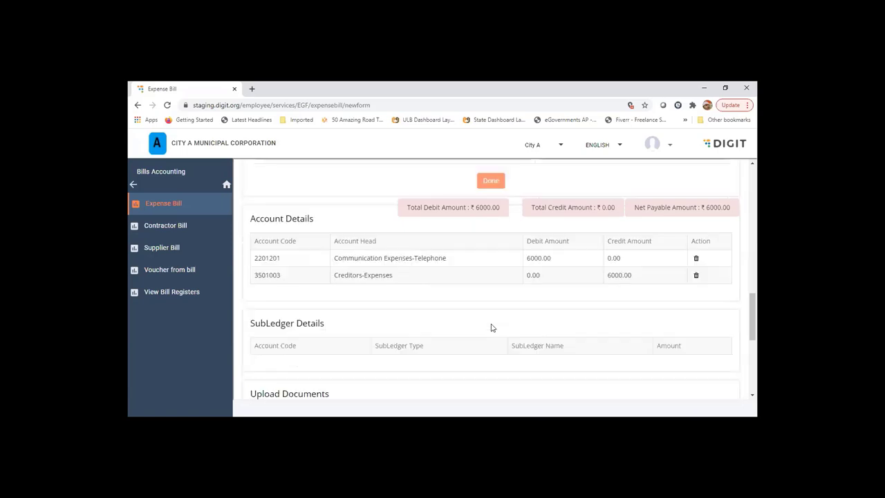
{"action": "scroll", "coordinate": [434, 267], "scroll_direction": "down", "scroll_amount": 1}
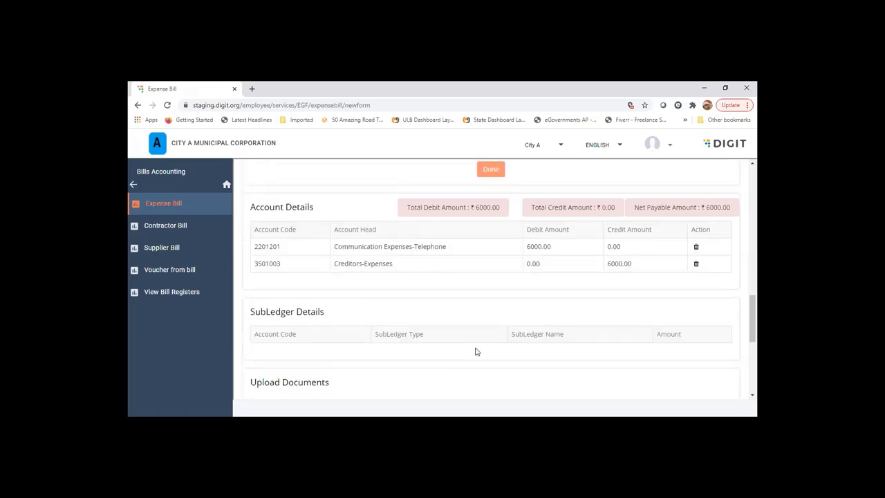
{"action": "scroll", "coordinate": [477, 352], "scroll_direction": "down", "scroll_amount": 1}
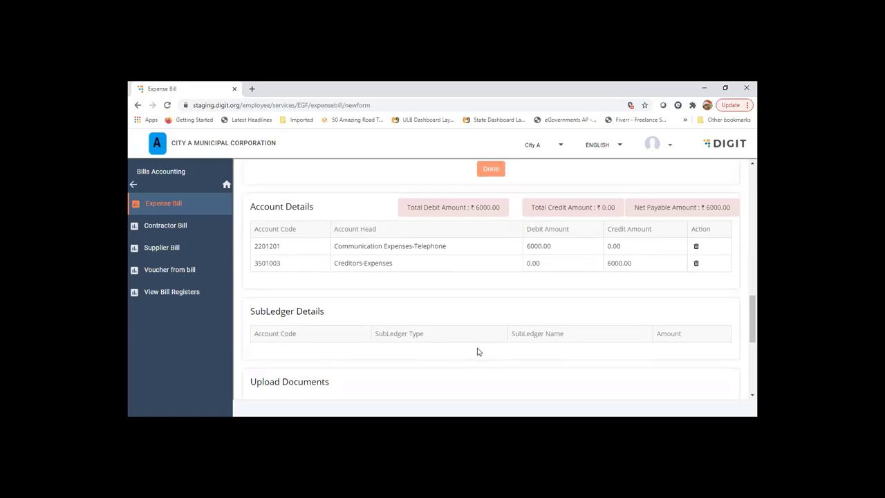
{"action": "scroll", "coordinate": [411, 350], "scroll_direction": "down", "scroll_amount": 2}
{"action": "scroll", "coordinate": [269, 289], "scroll_direction": "down", "scroll_amount": 1}
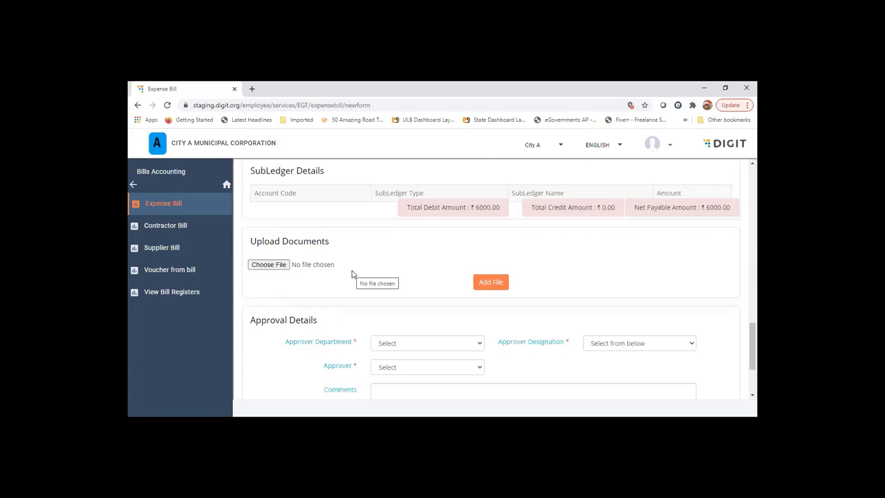
{"action": "scroll", "coordinate": [352, 274], "scroll_direction": "down", "scroll_amount": 1}
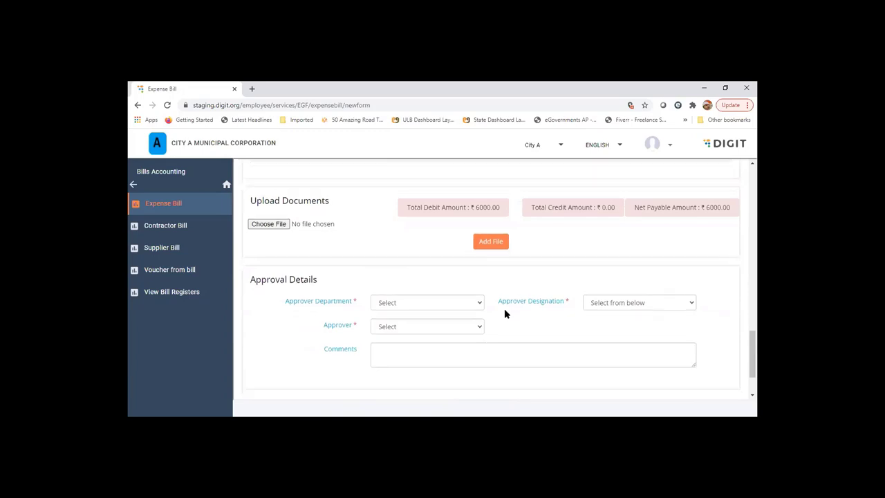
{"action": "scroll", "coordinate": [505, 313], "scroll_direction": "down", "scroll_amount": 1}
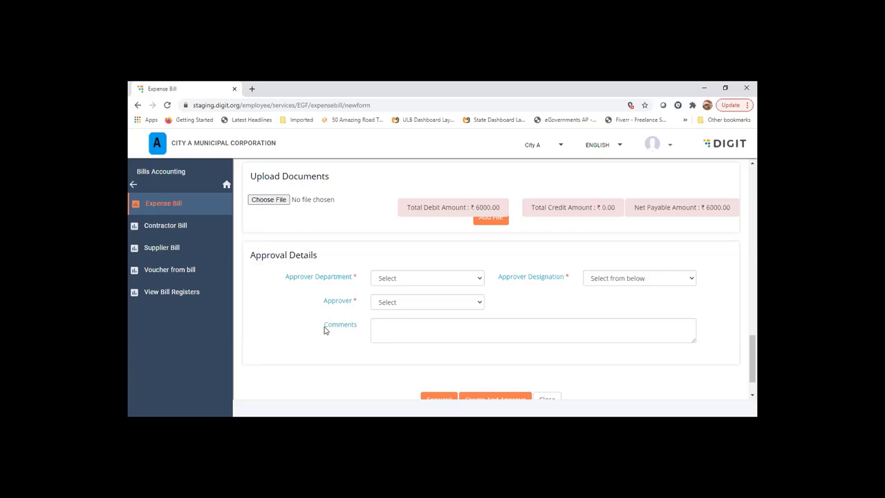
{"action": "scroll", "coordinate": [250, 269], "scroll_direction": "down", "scroll_amount": 1}
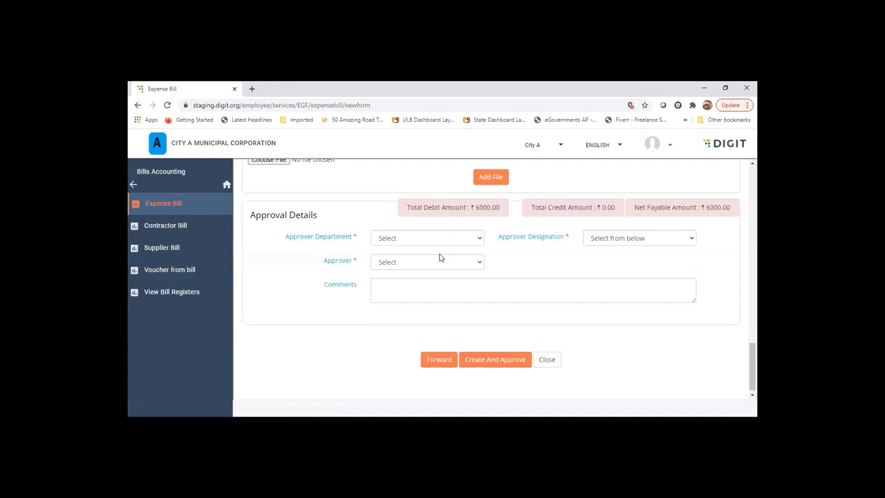
Set approver department Accounts Branch, designation Accountant, and choose an approver from the list
{"action": "left_click", "coordinate": [434, 353]}
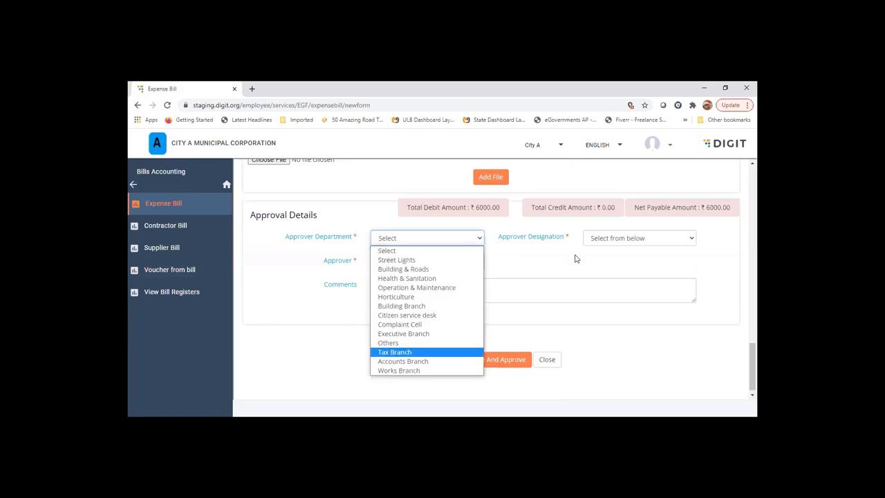
{"action": "key", "text": "Down"}
{"action": "key", "text": "Return"}
{"action": "left_click", "coordinate": [599, 241]}
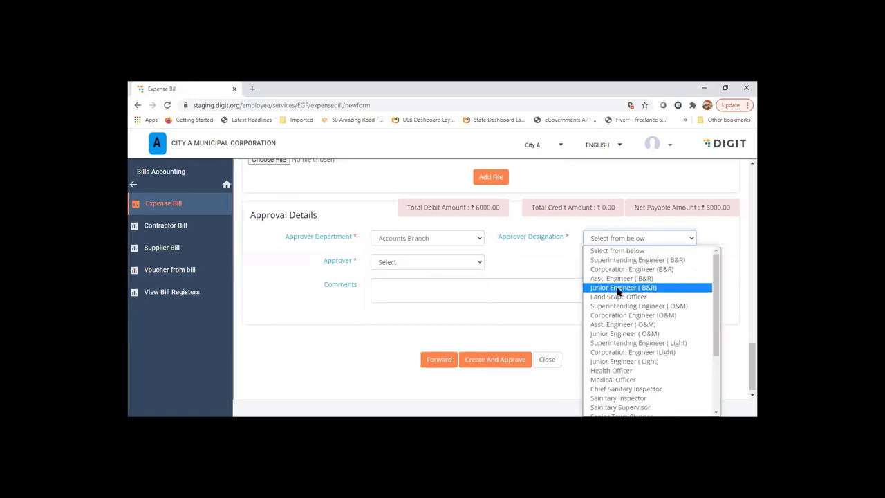
{"action": "key", "text": "End"}
{"action": "key", "text": "Return"}
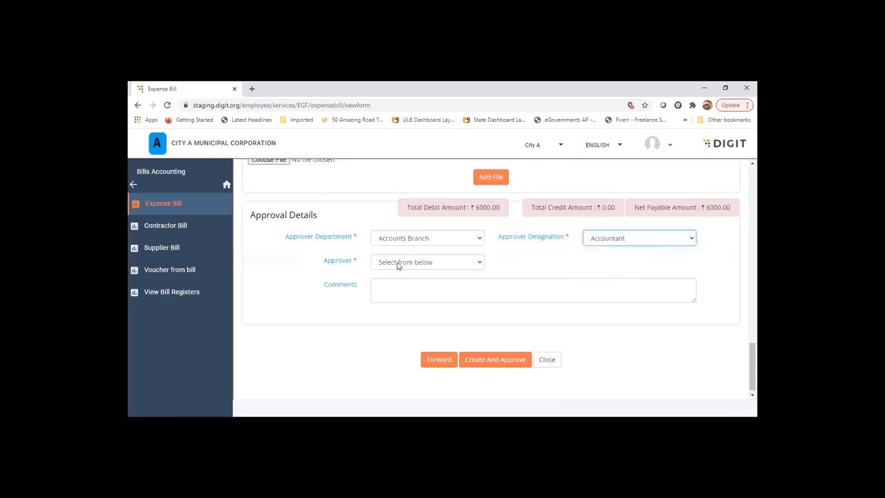
{"action": "left_click", "coordinate": [400, 264]}
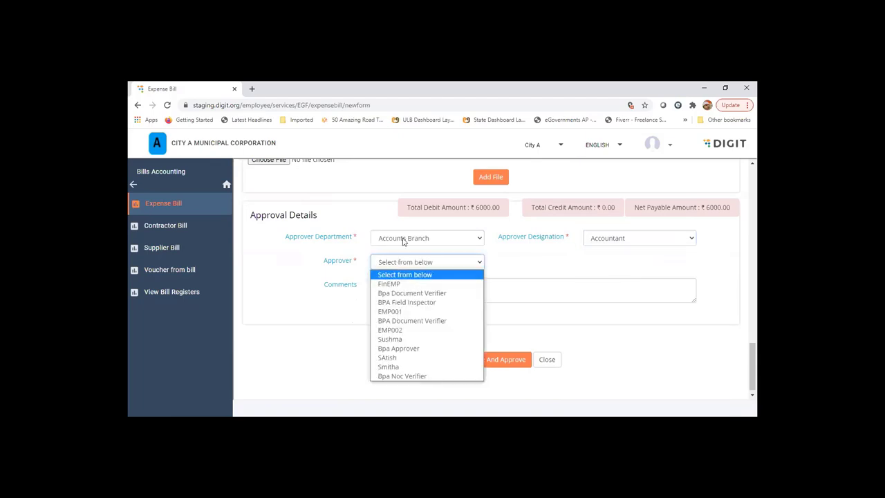
{"action": "left_click", "coordinate": [420, 367]}
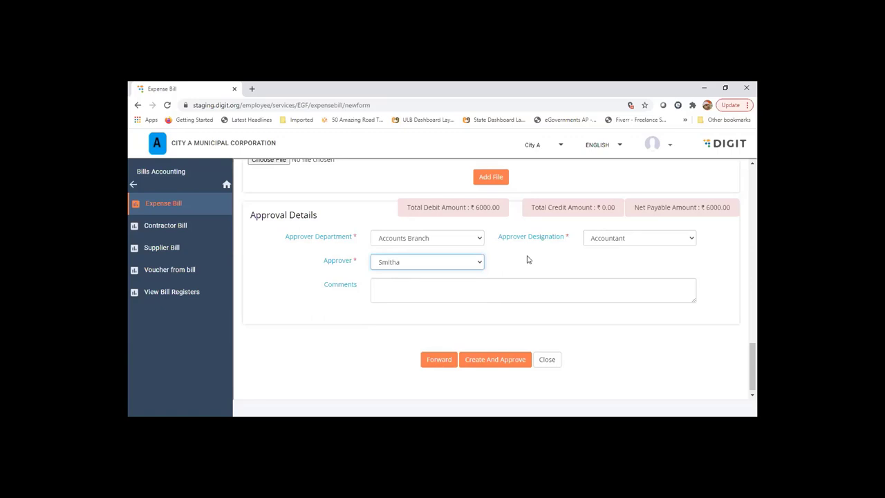
{"action": "left_click", "coordinate": [436, 239]}
{"action": "left_click", "coordinate": [532, 263]}
{"action": "left_click", "coordinate": [533, 263]}
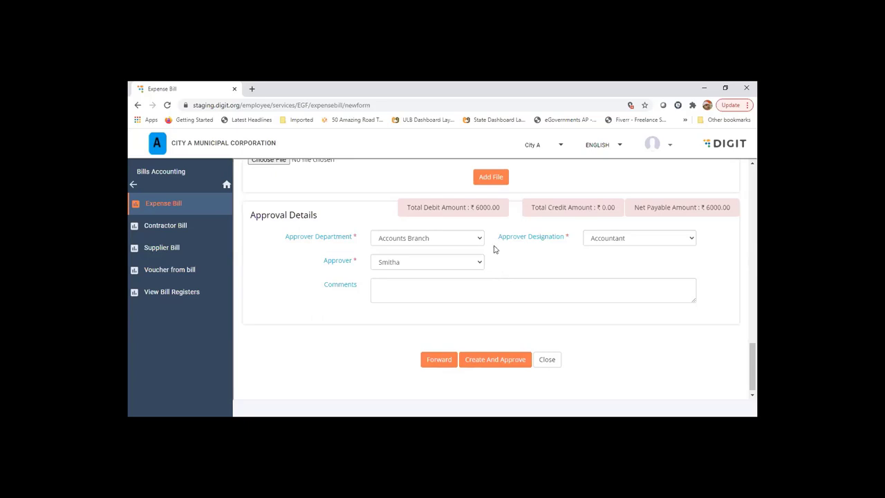
{"action": "left_click", "coordinate": [450, 360]}
{"action": "left_click", "coordinate": [494, 361]}
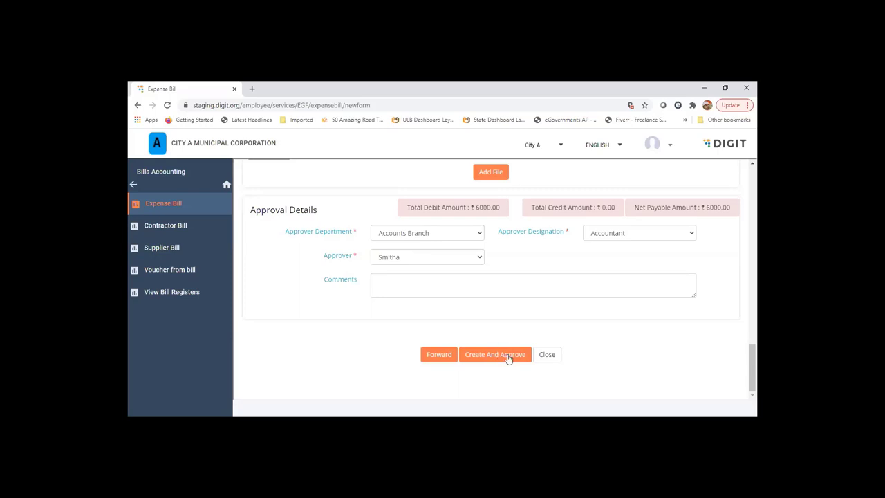
Submit the expense bill with Create And Approve, retrying until it goes through
{"action": "left_click", "coordinate": [508, 357]}
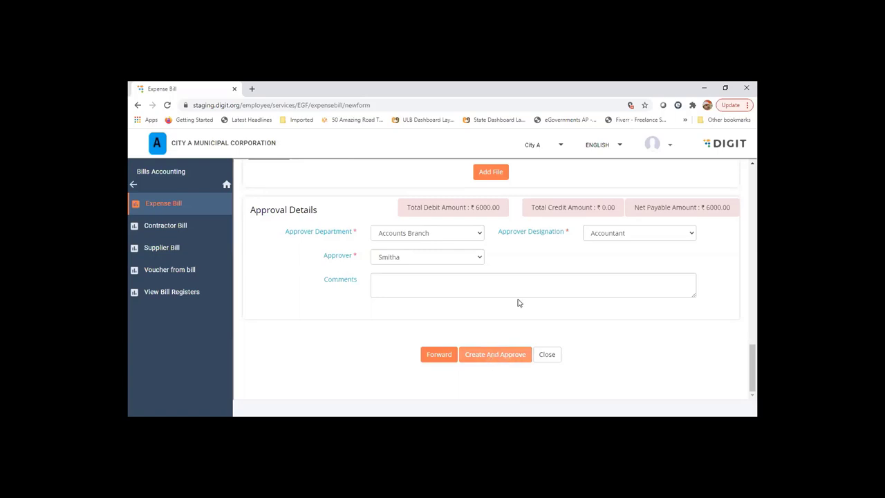
{"action": "left_click", "coordinate": [491, 359]}
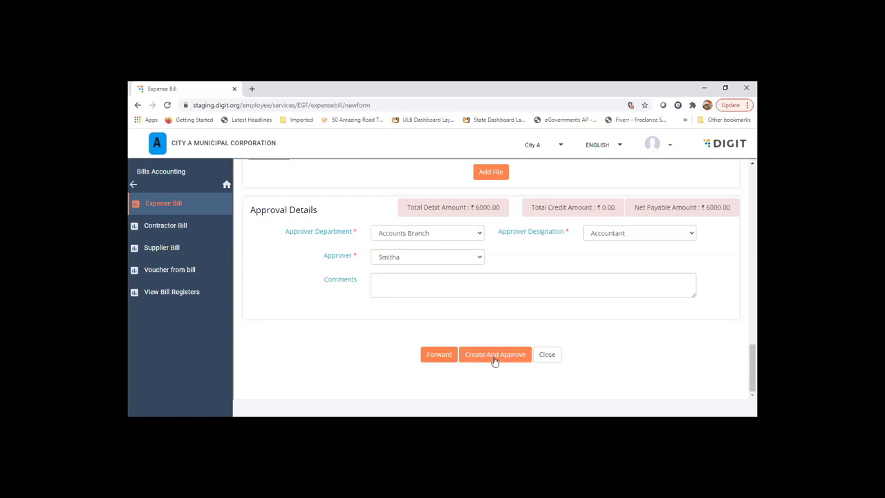
{"action": "left_click", "coordinate": [494, 361]}
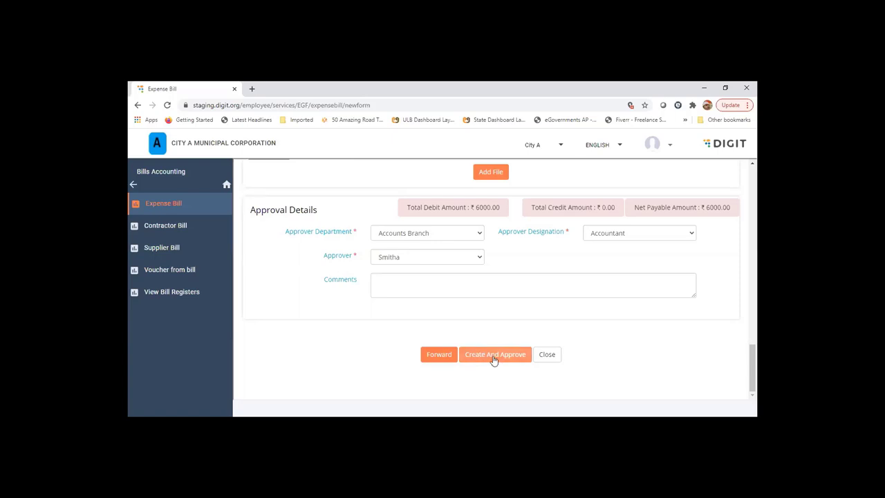